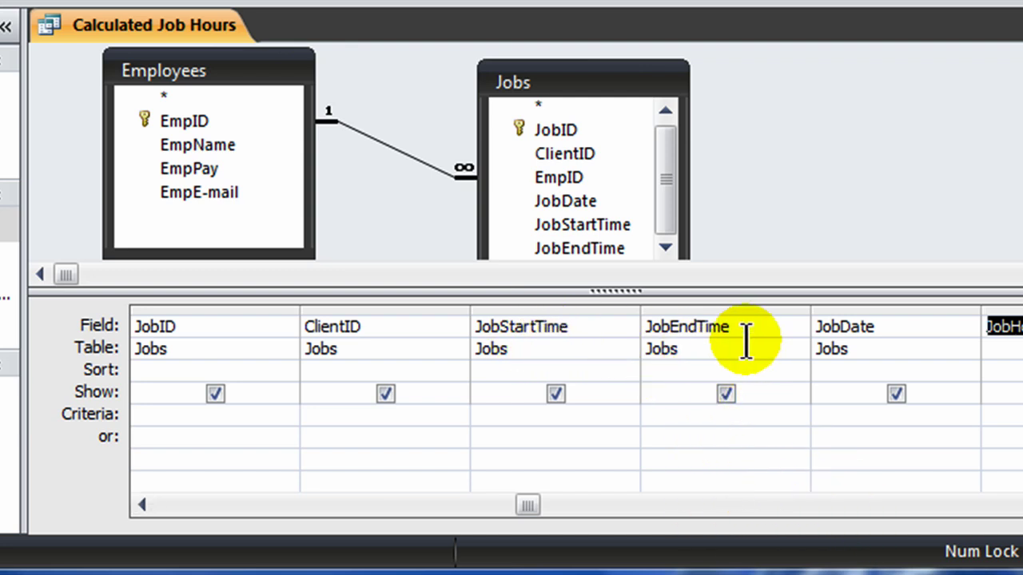
Remove the JobStartTime and JobEndTime columns from the Calculated Job Hours query design grid
click(562, 308)
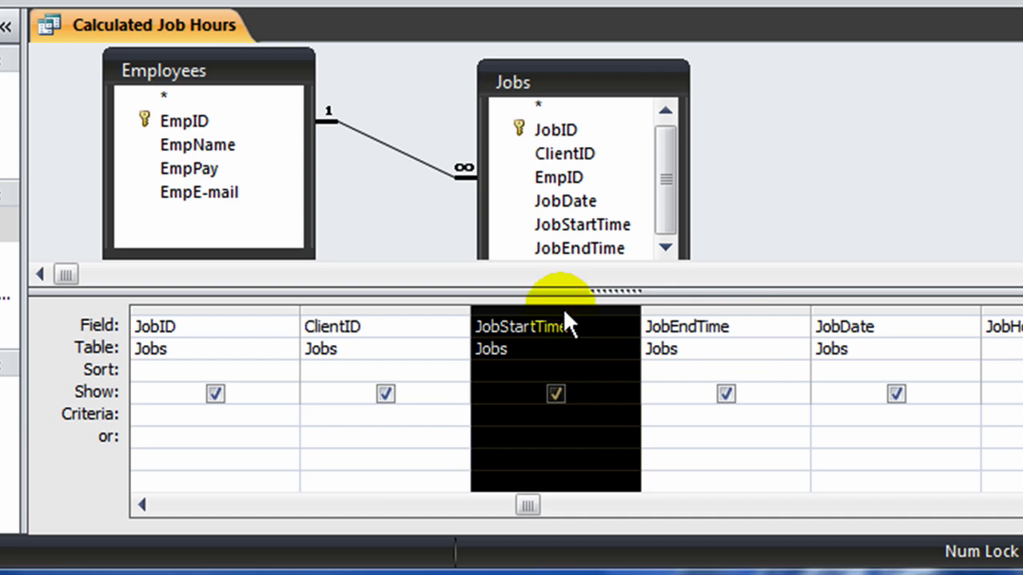
key(Delete)
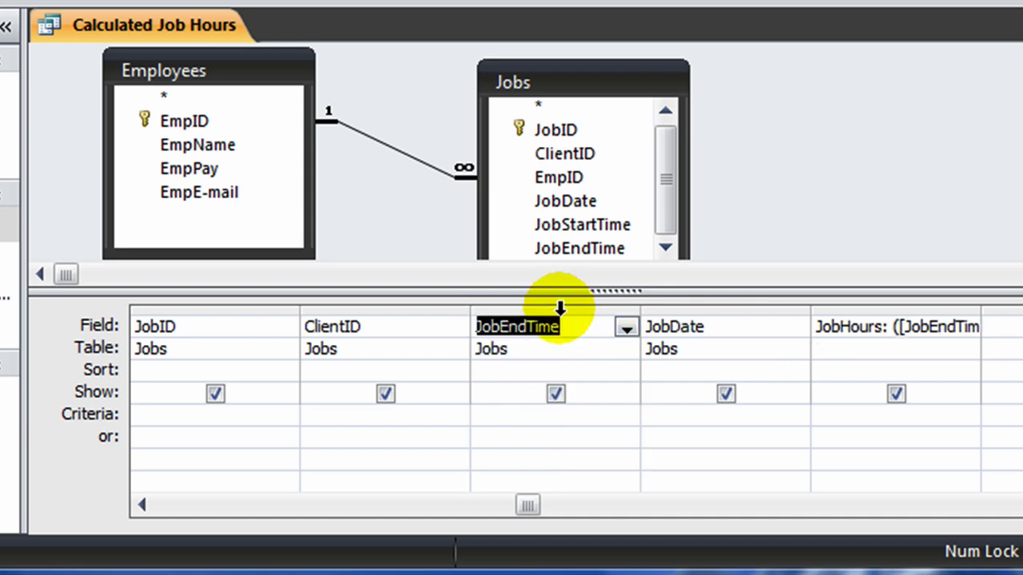
click(561, 308)
key(Delete)
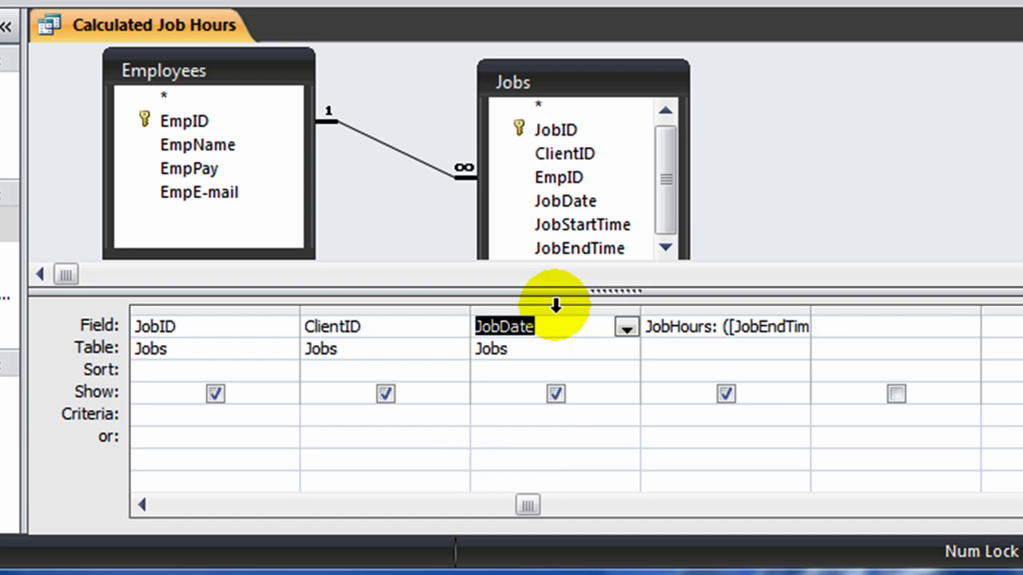
click(714, 4)
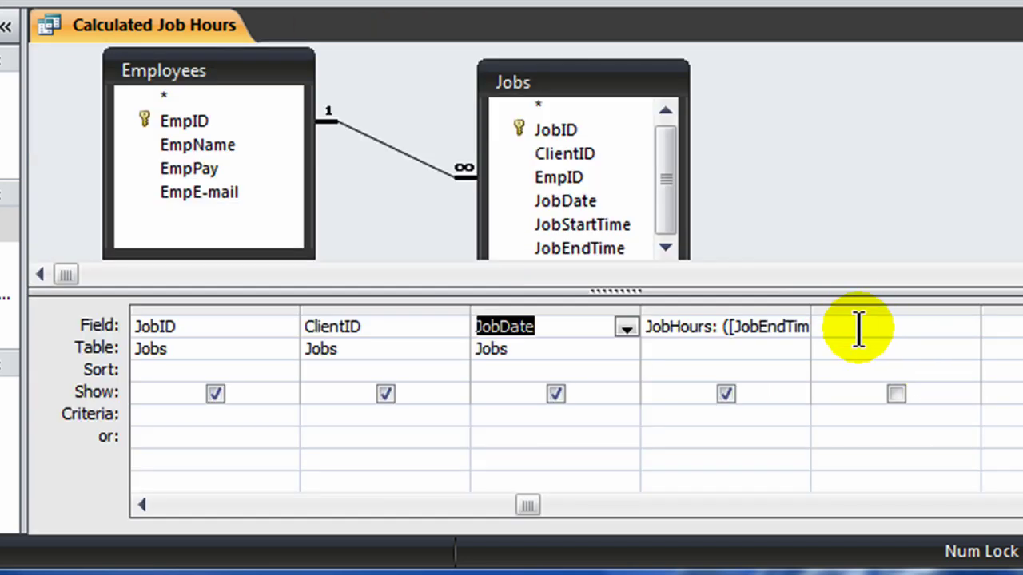
Add the calculated field JobPay: [EmpPay]*[JobHours] in the first empty column of the query design grid
click(859, 328)
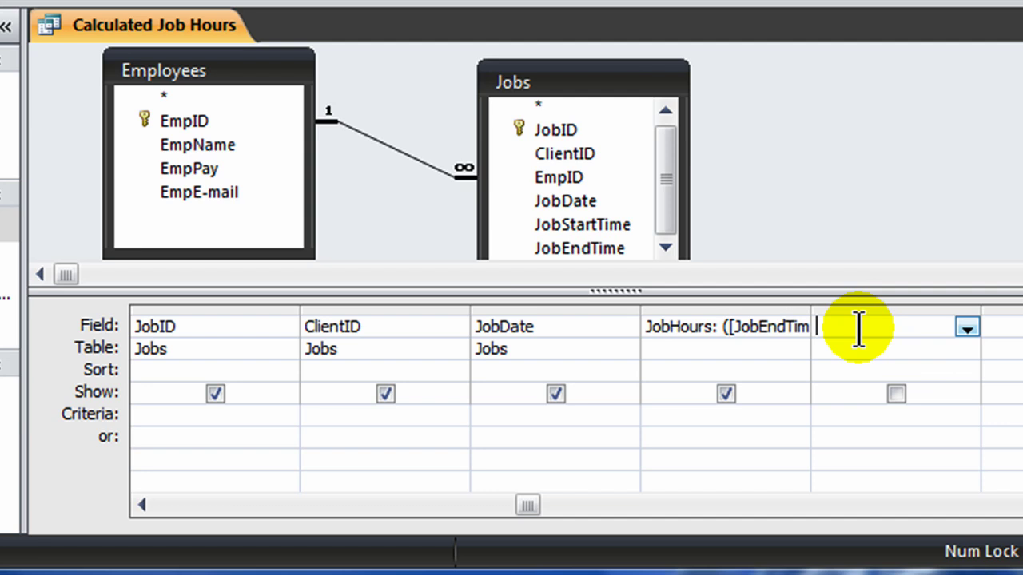
right_click(859, 328)
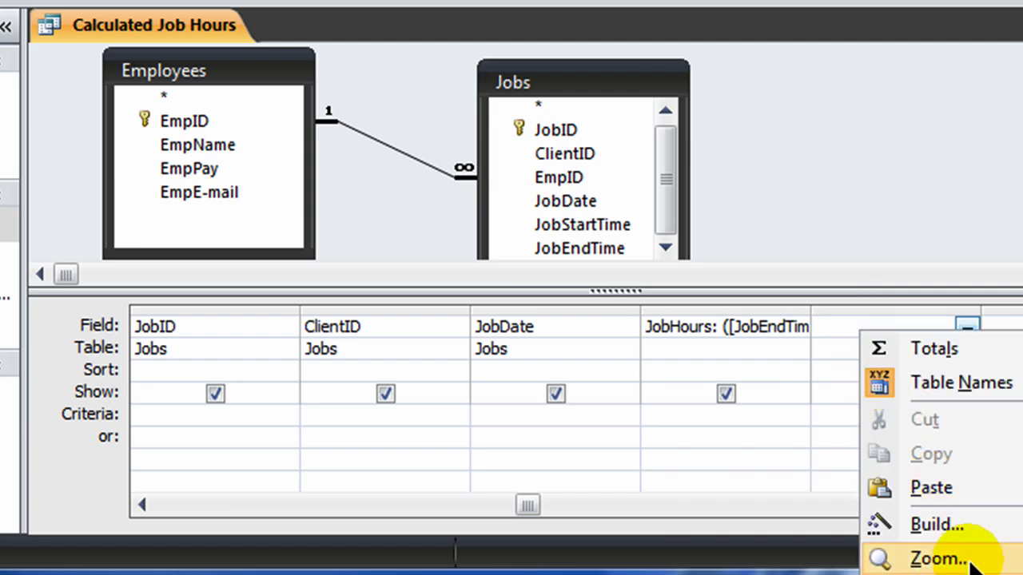
click(927, 557)
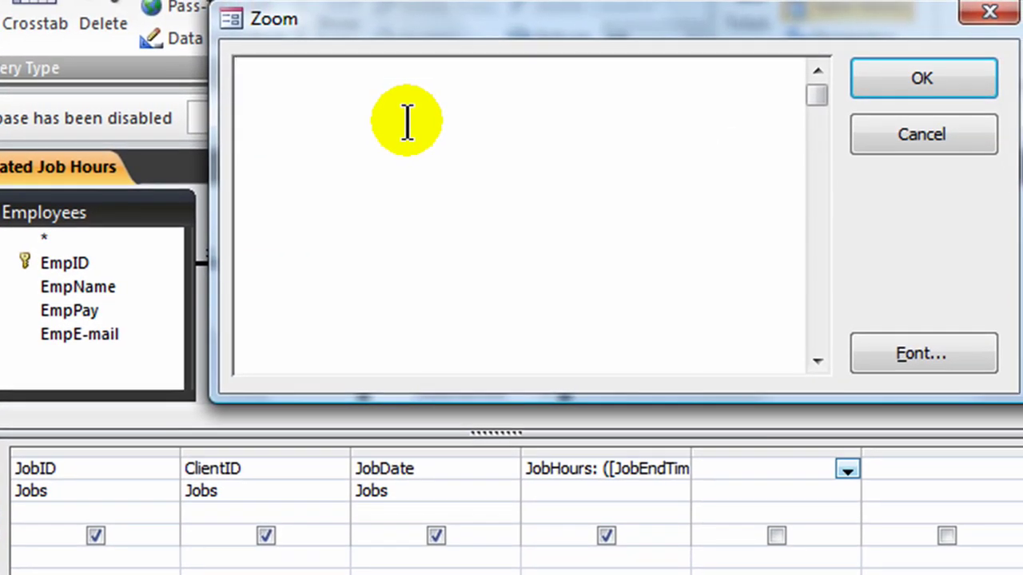
text(JobPay: )
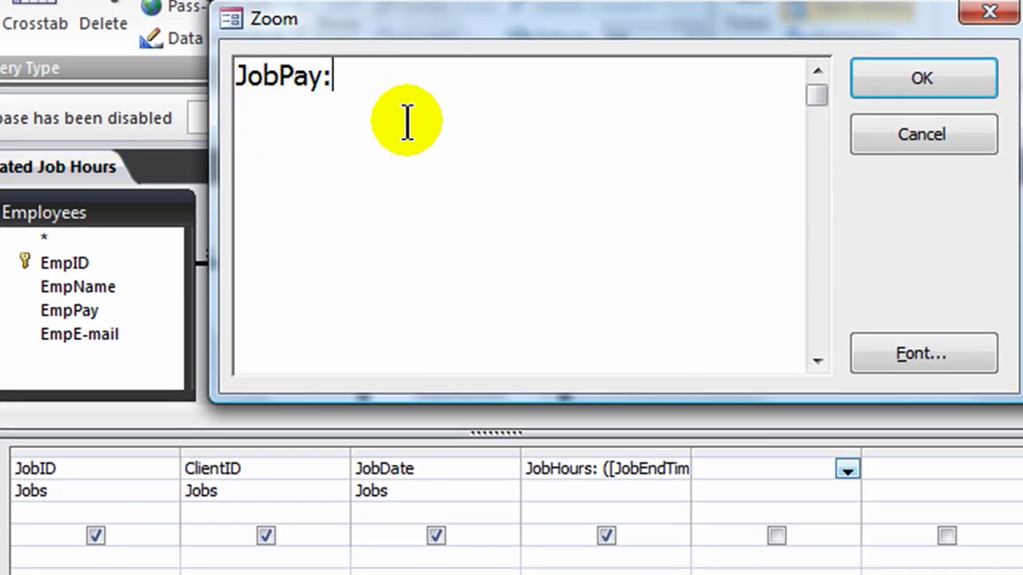
text([EmpPay]*)
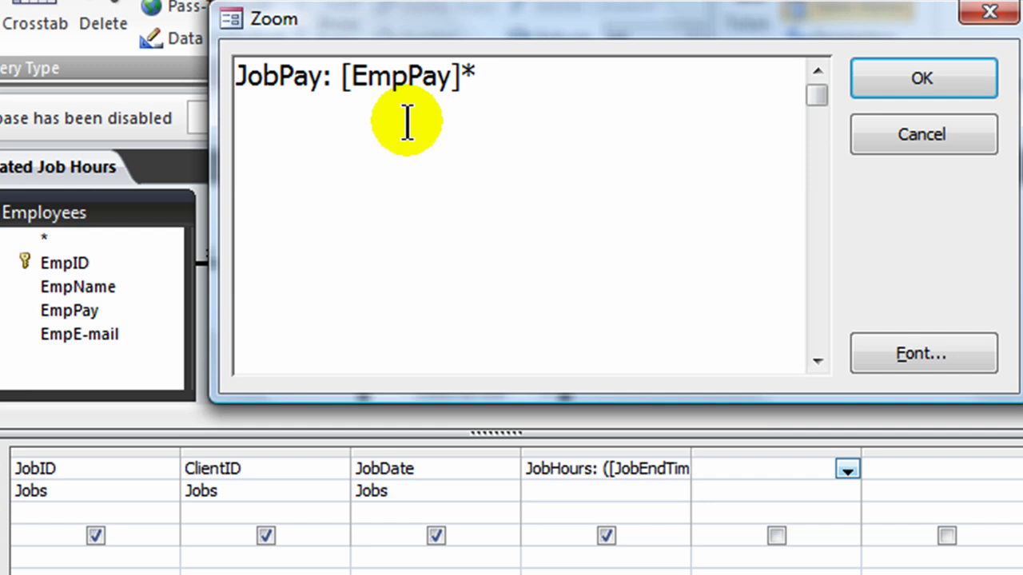
text([Job)
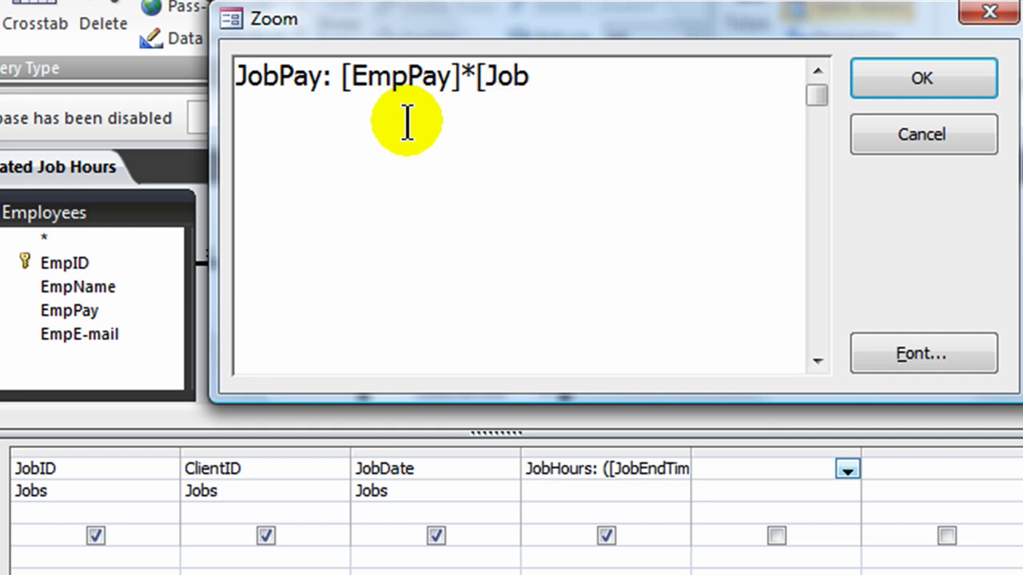
text(Hours])
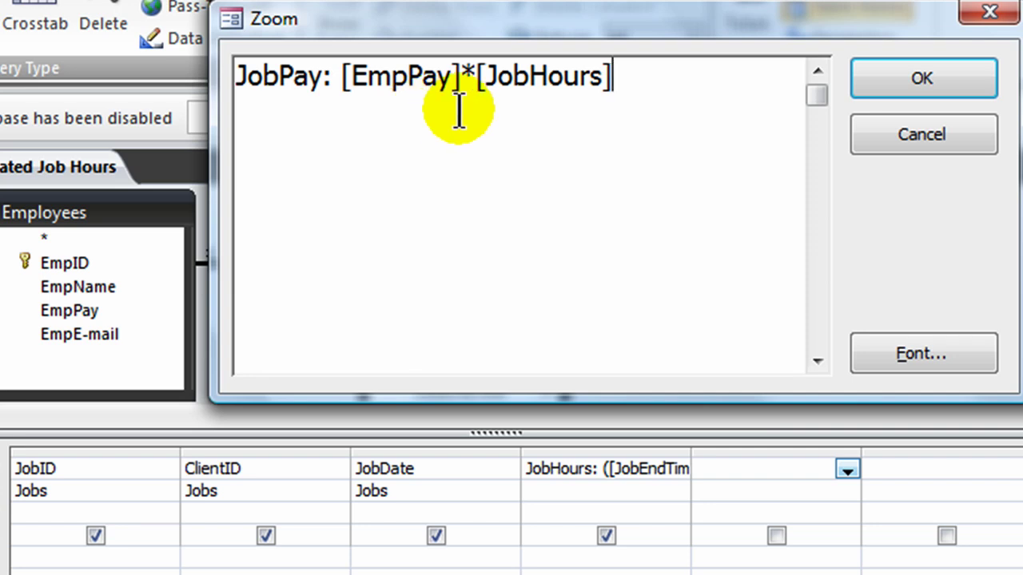
click(943, 80)
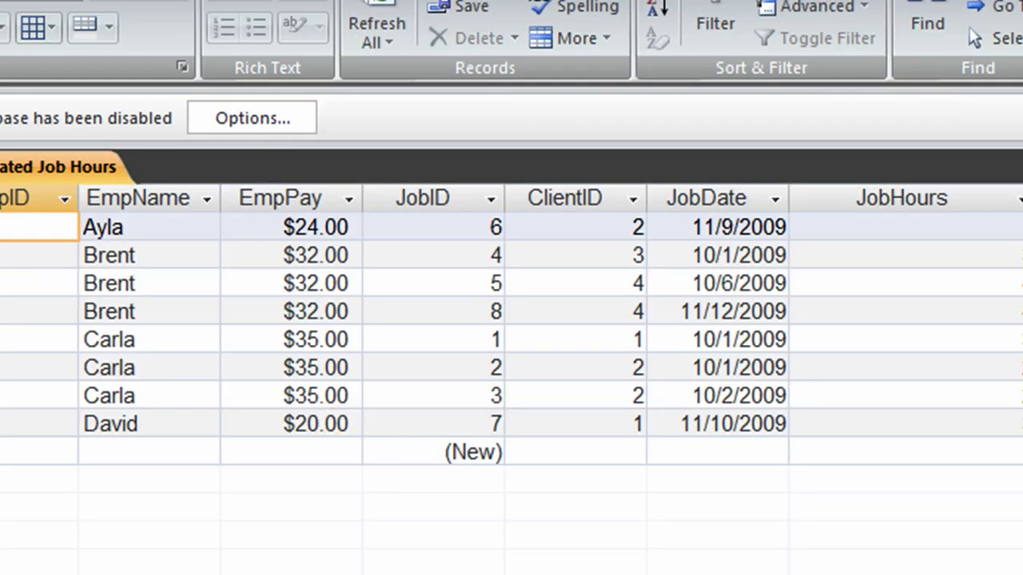
Widen the JobPay column in the query's datasheet so its full values fit
scroll(511, 320, right, 5)
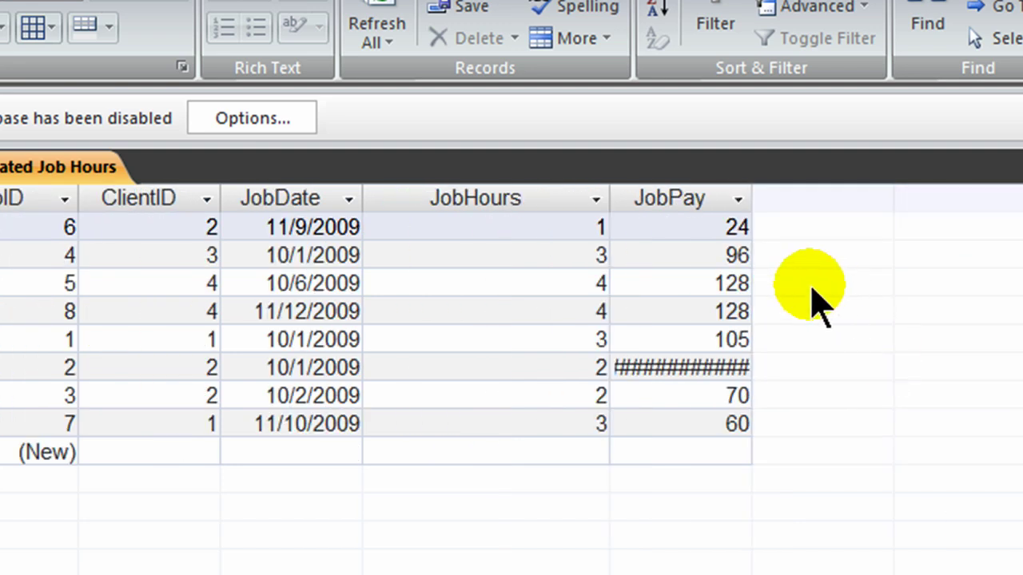
drag(754, 201, 946, 199)
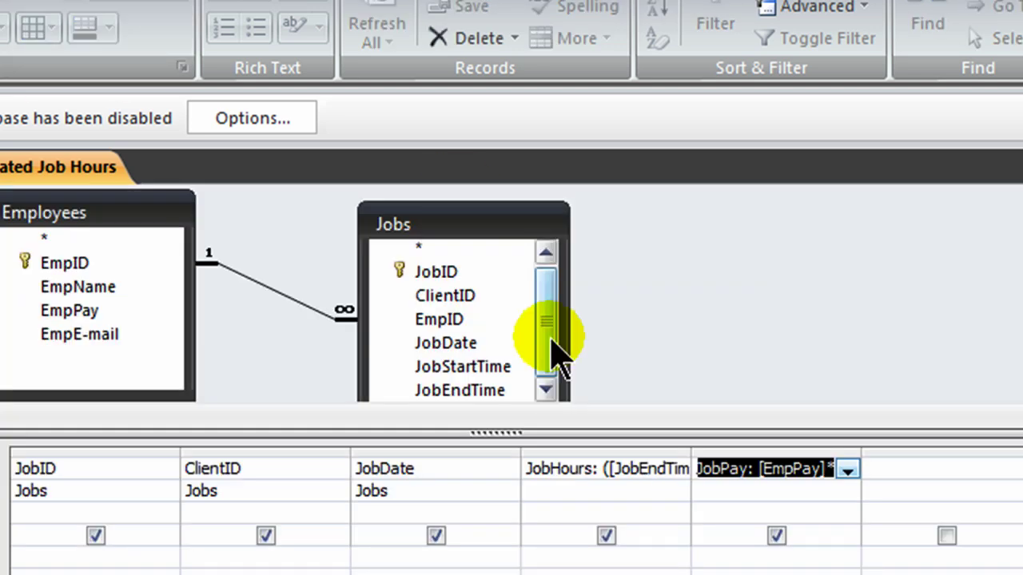
Set the JobPay field's format to Currency in the query design and close its properties
right_click(753, 468)
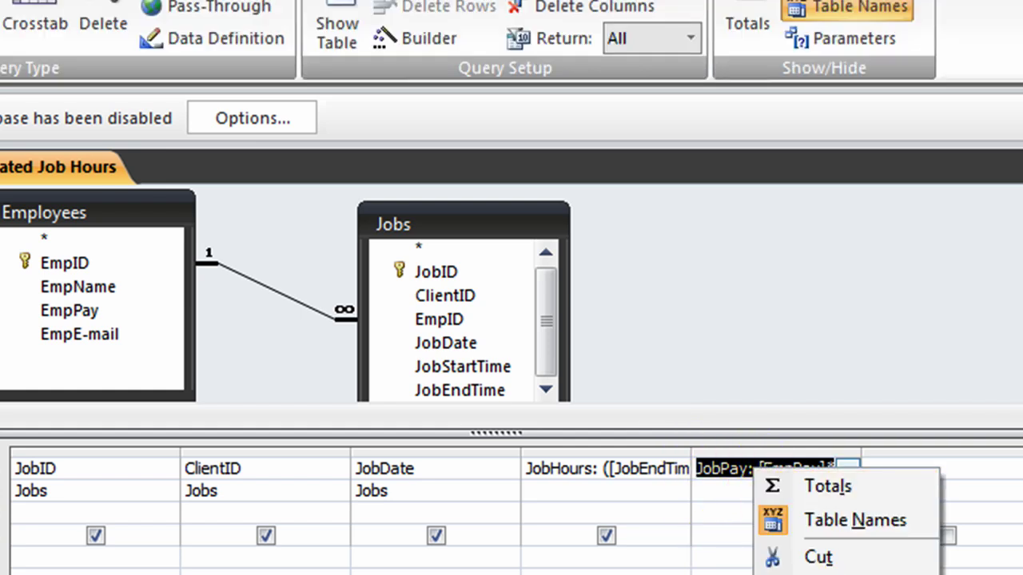
key(alt+Return)
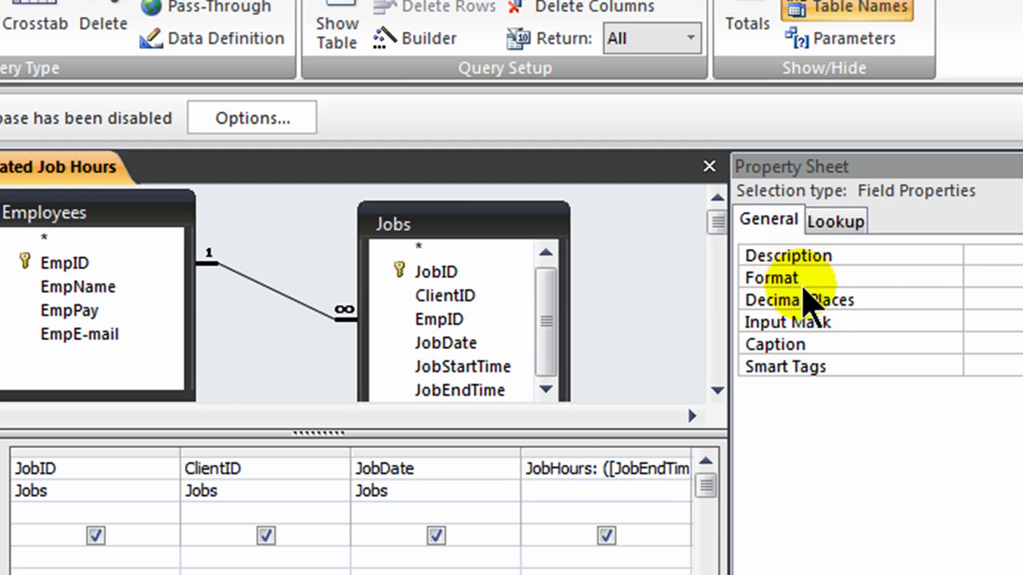
click(1019, 278)
click(1008, 317)
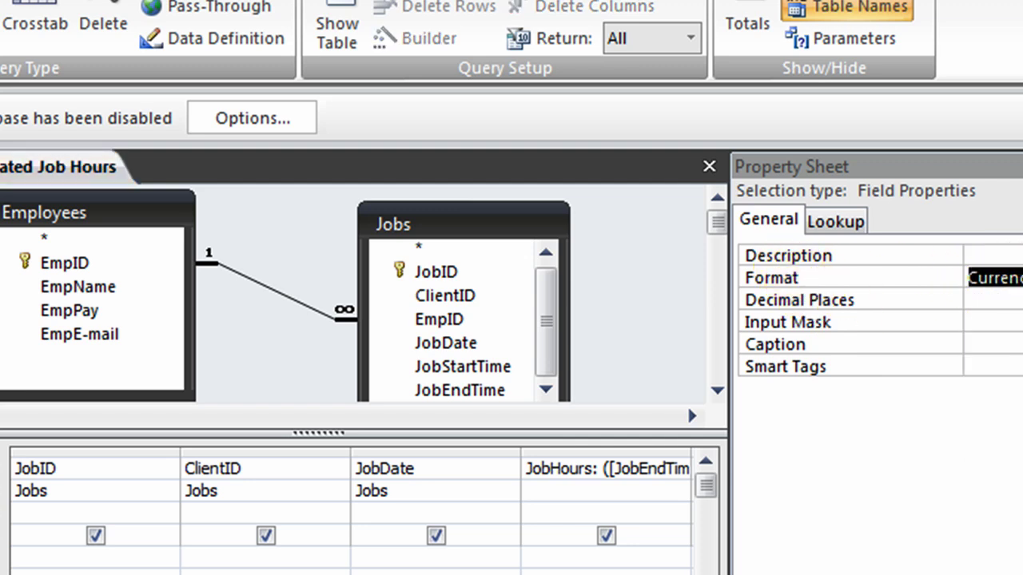
click(1019, 168)
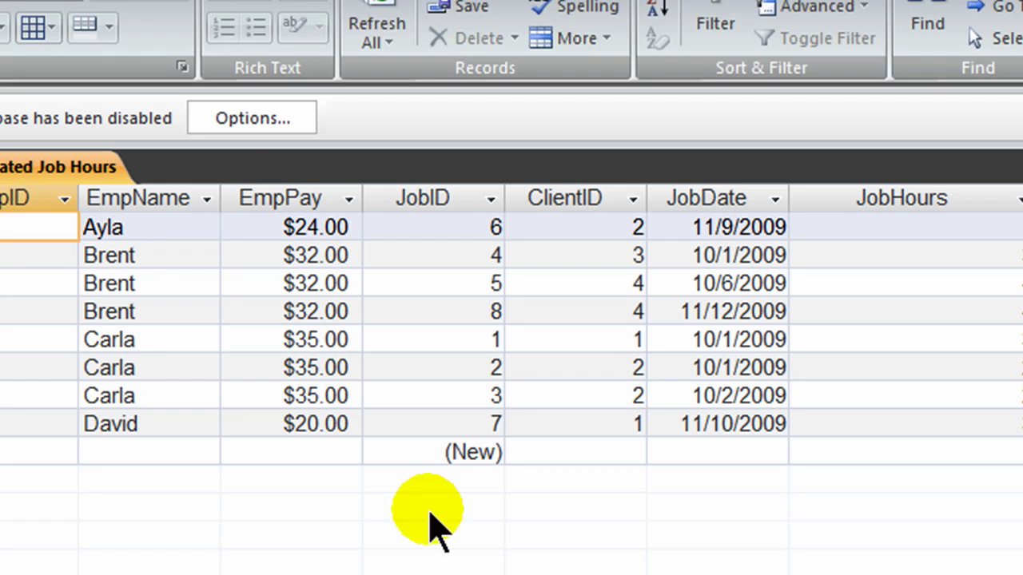
Narrow the JobHours and JobPay columns in the query's datasheet to suit their contents
scroll(512, 336, right, 1)
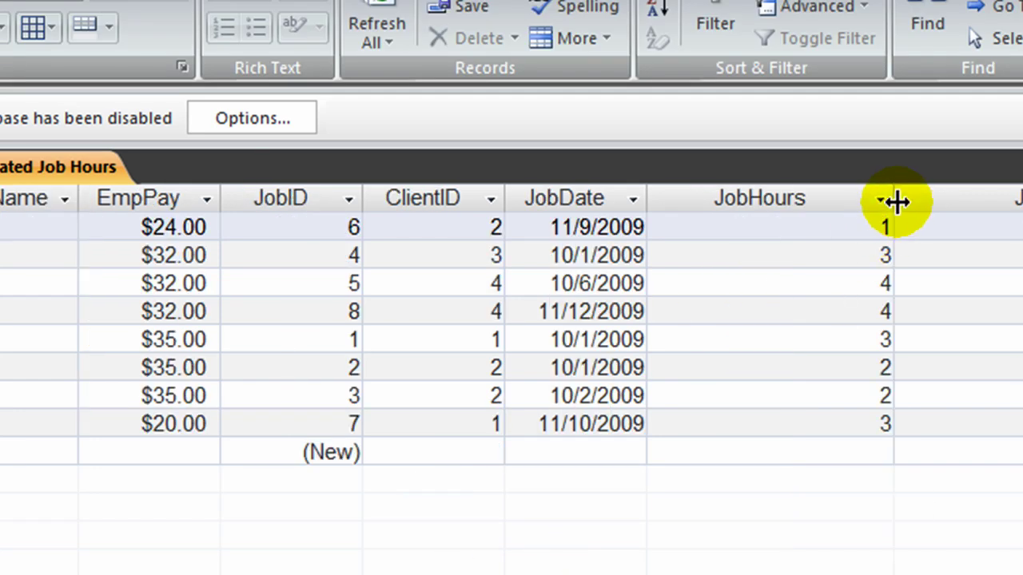
drag(894, 199, 756, 200)
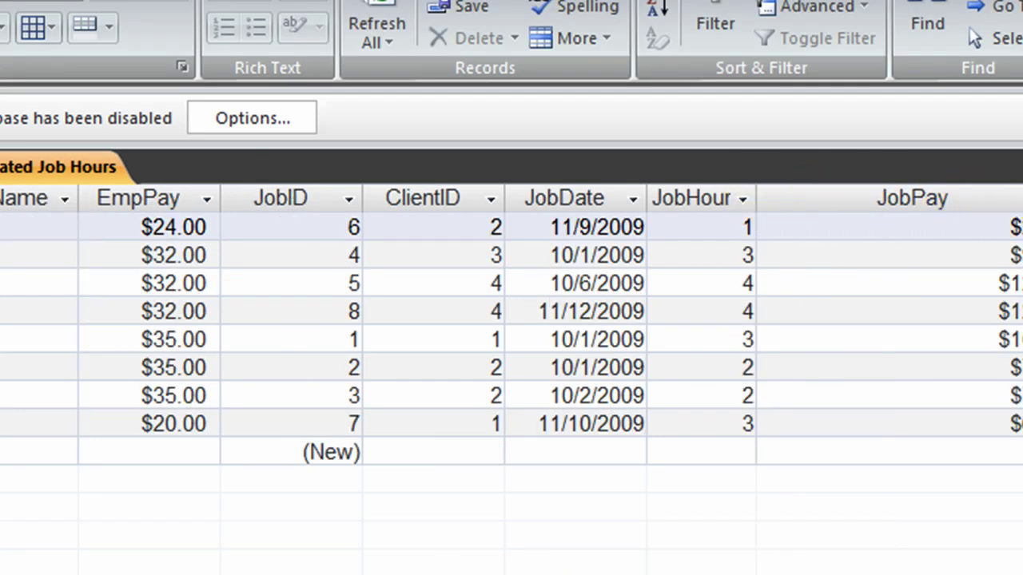
scroll(920, 229, right, 1)
drag(948, 194, 807, 196)
scroll(512, 320, left, 1)
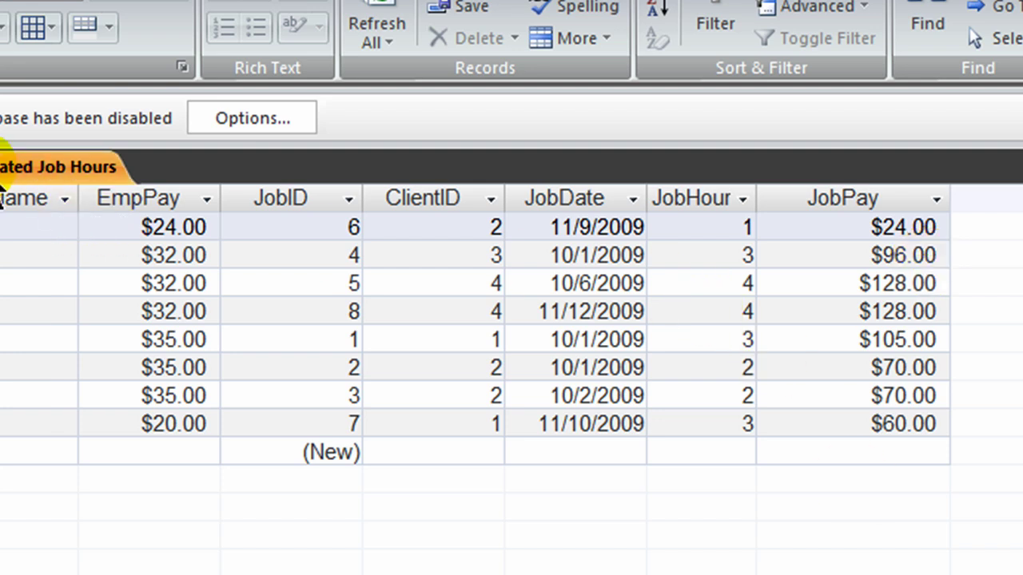
Save a copy of the query as Calculated Job Pay and close it
click(0, 0)
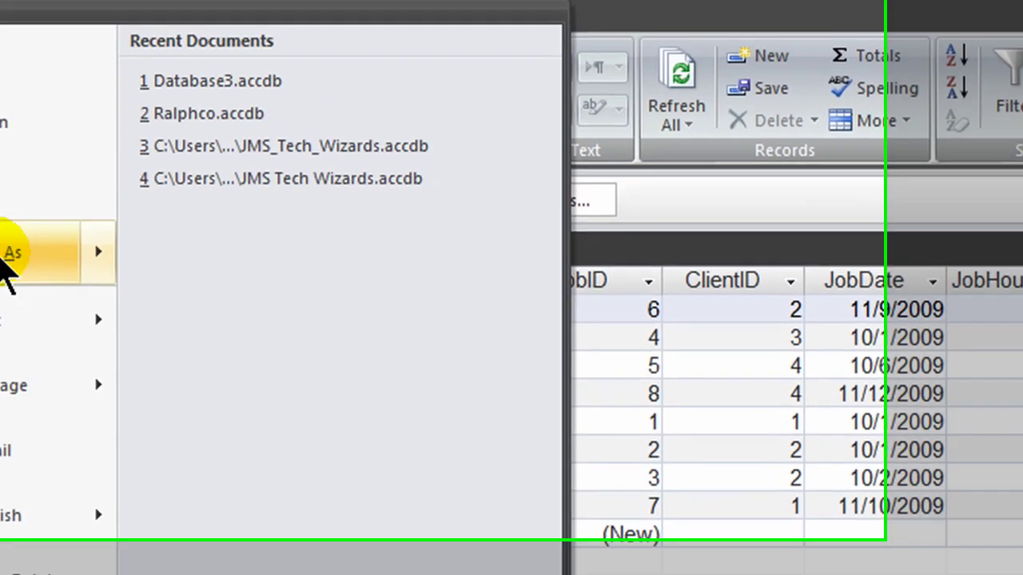
click(7, 256)
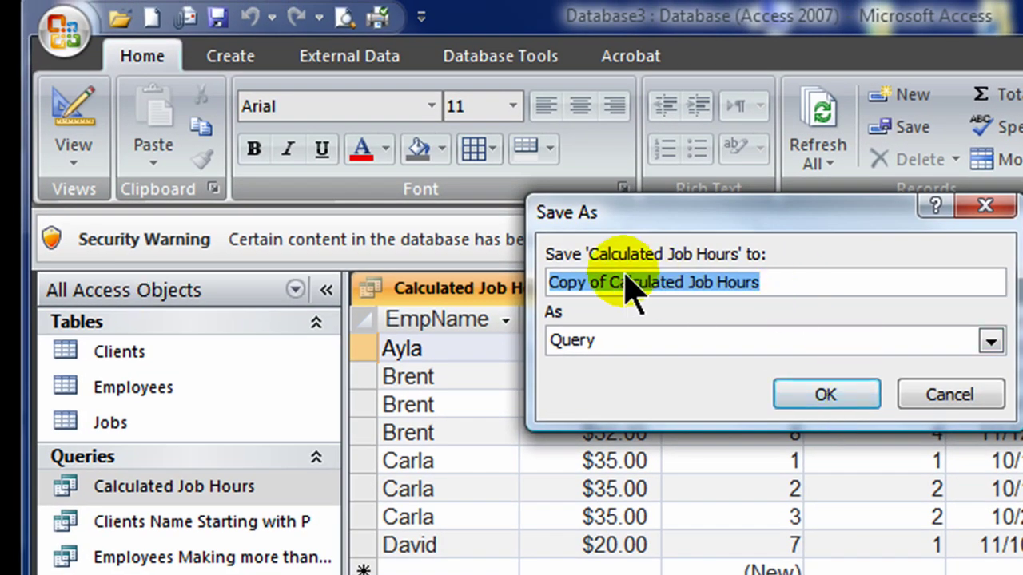
click(612, 283)
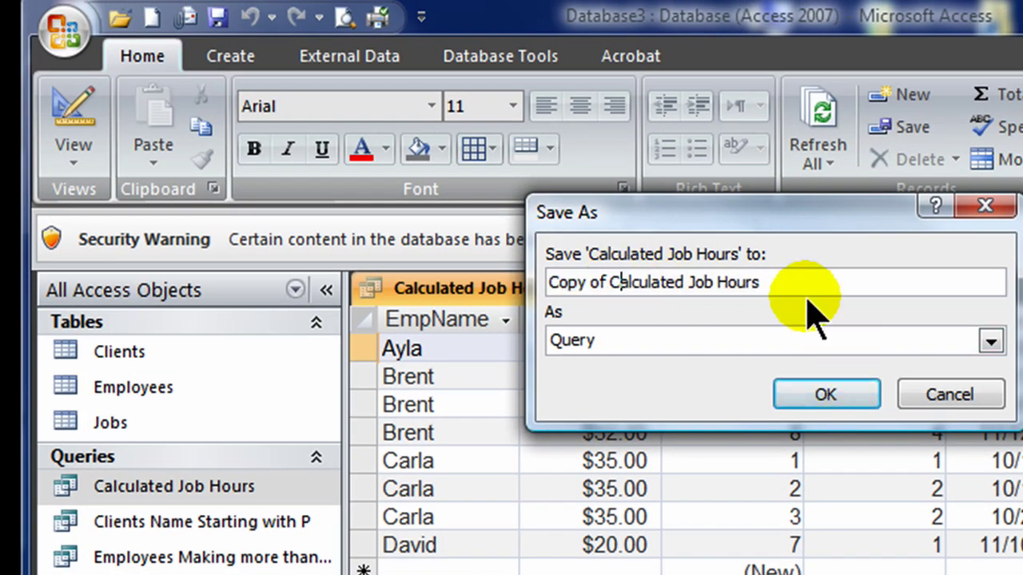
drag(736, 285, 298, 294)
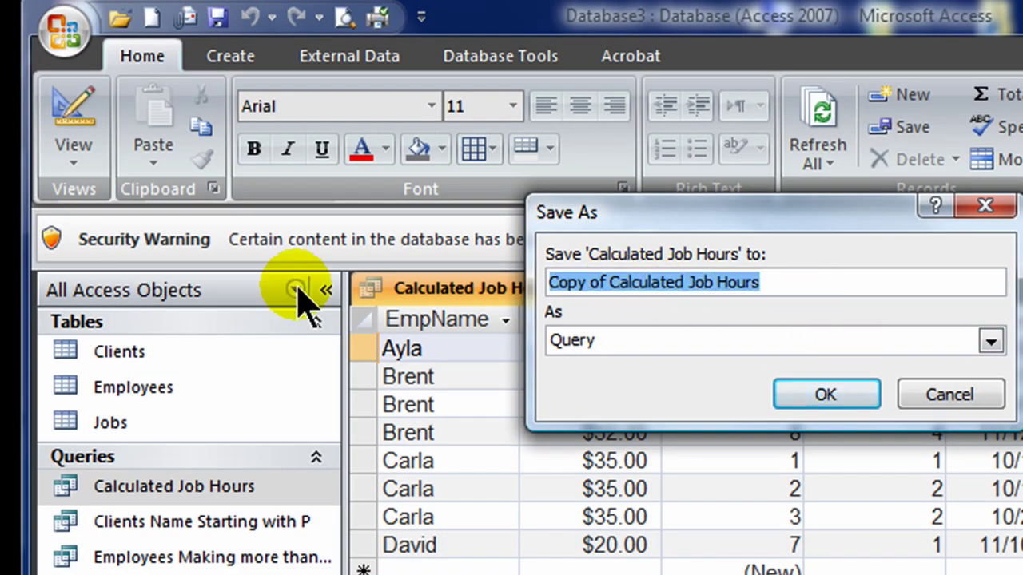
text(Calculate)
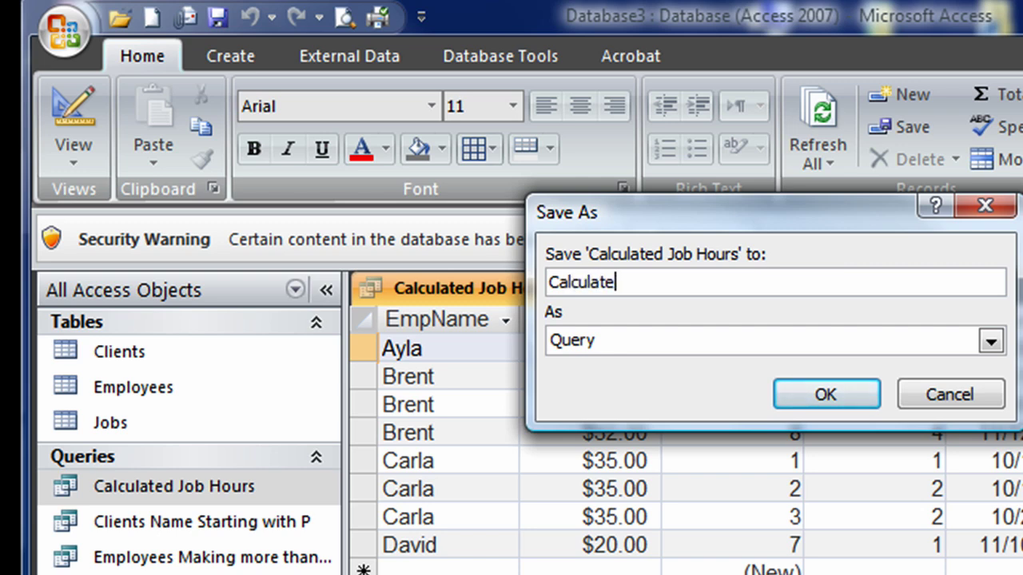
text(d Job Pay)
click(823, 396)
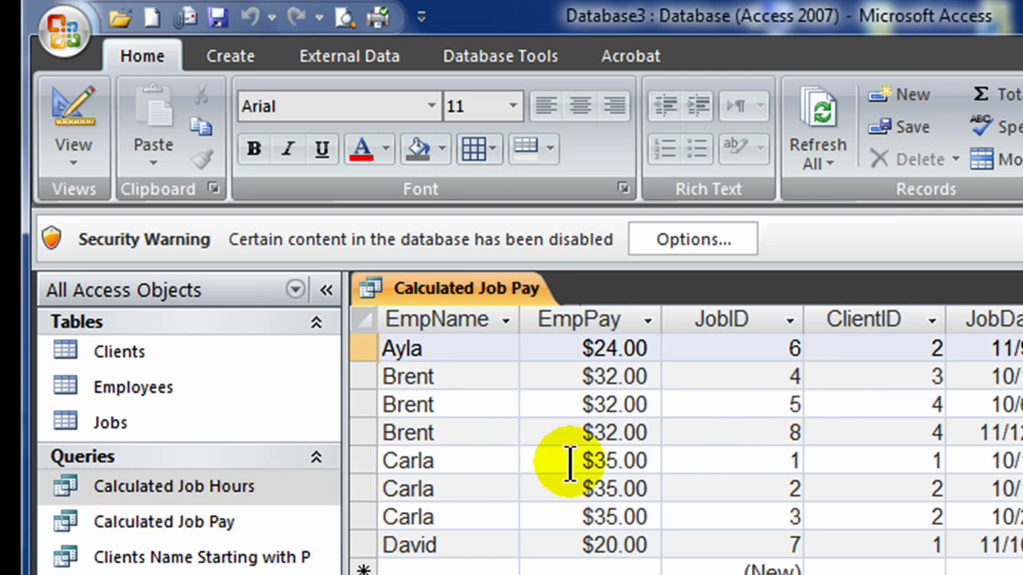
key(ctrl+w)
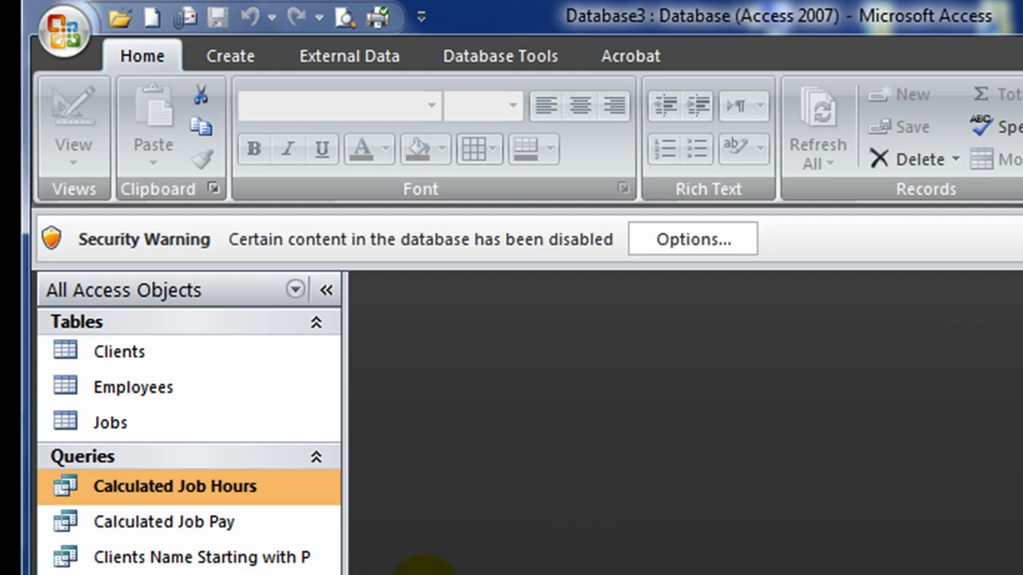
Start a new report with the Report Wizard, using the Calculated Job Pay query as its source
click(229, 62)
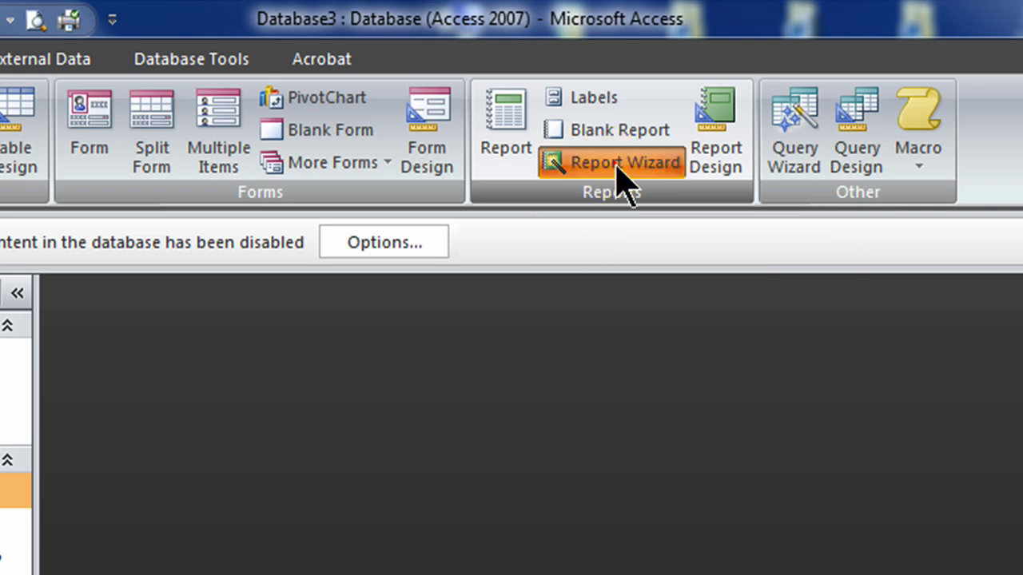
click(616, 179)
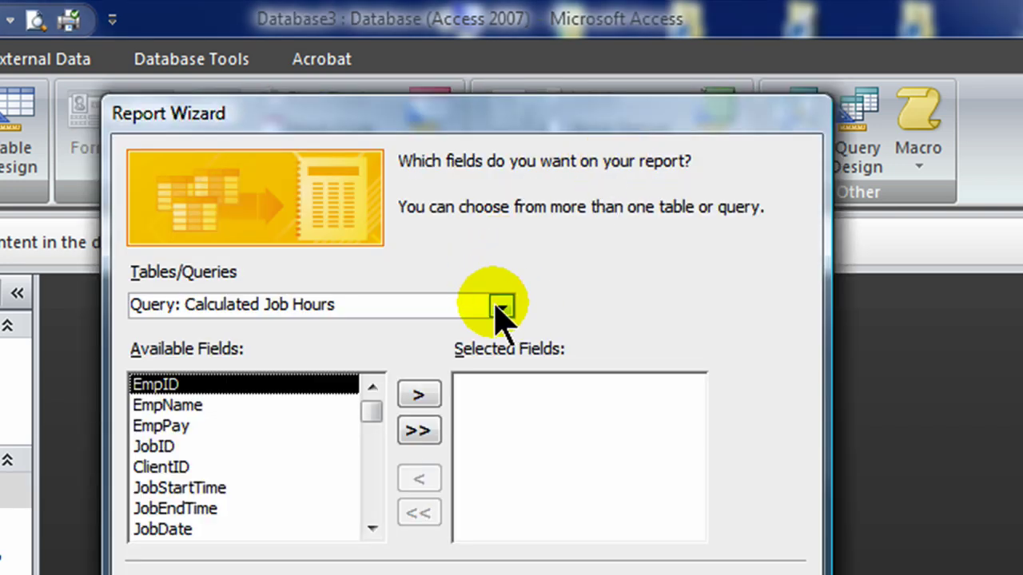
click(502, 308)
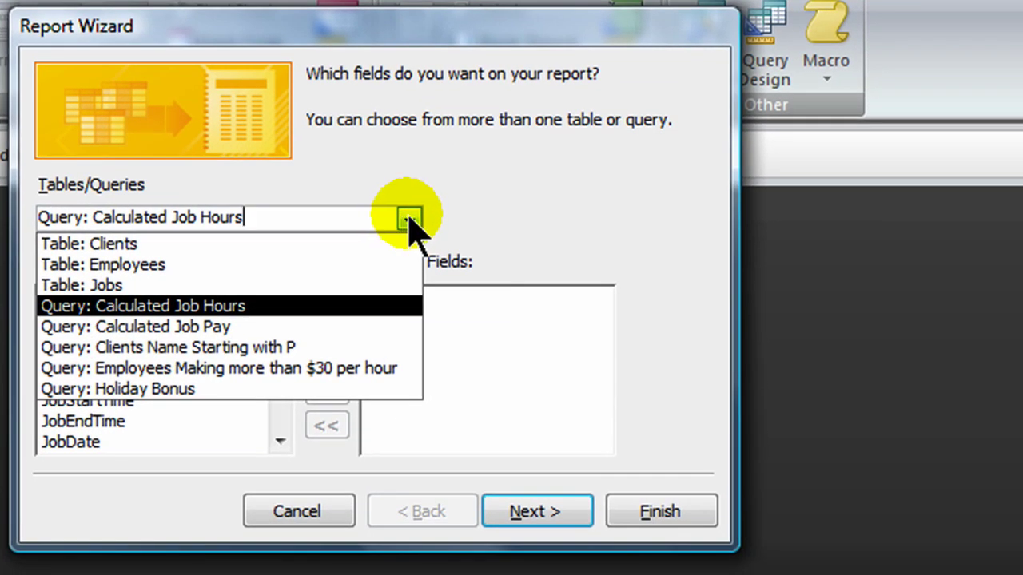
click(230, 328)
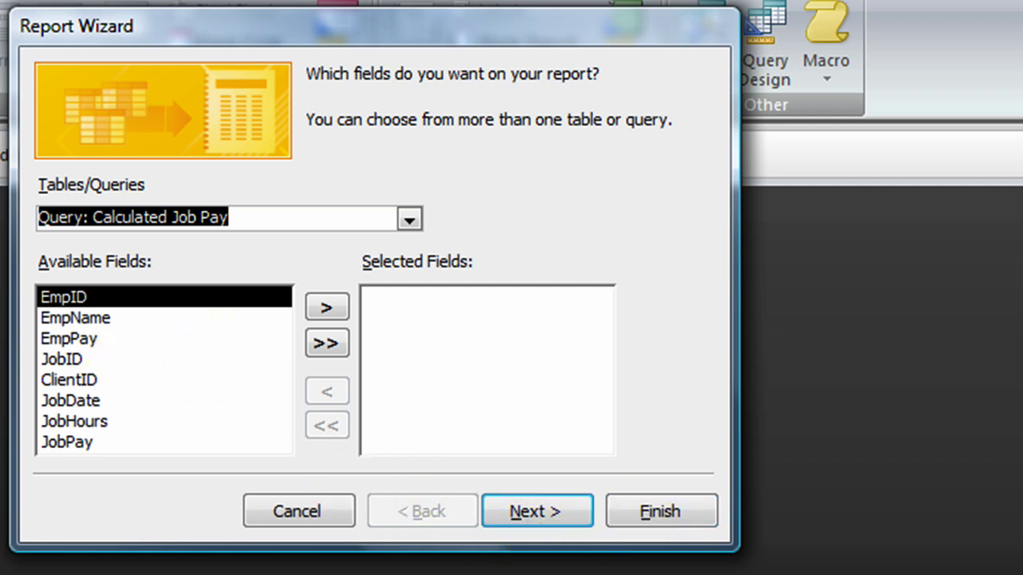
Add the EmpName, JobID, EmpPay, JobHours and JobPay fields to the report in that order and continue
click(94, 318)
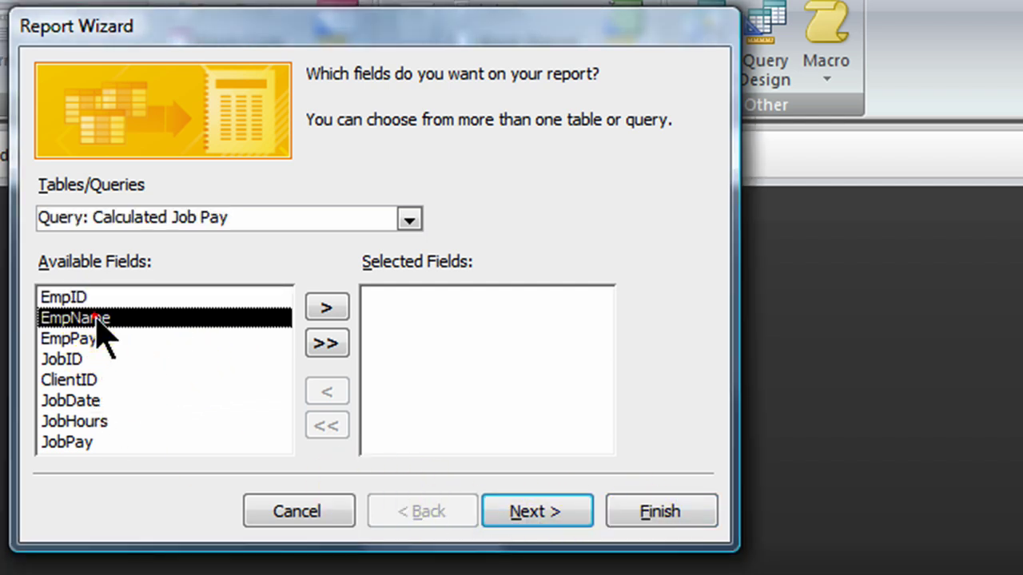
double_click(95, 319)
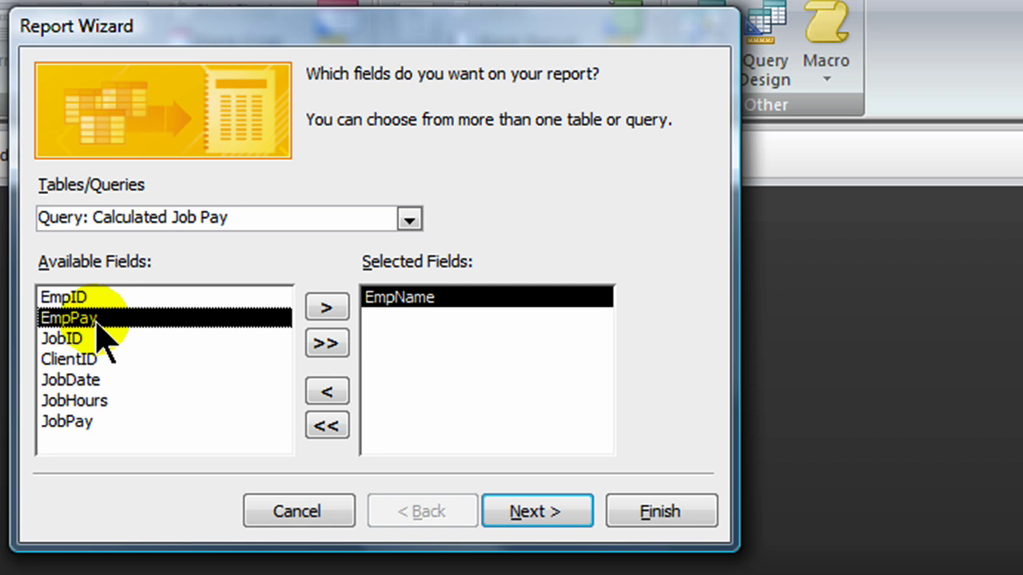
double_click(80, 340)
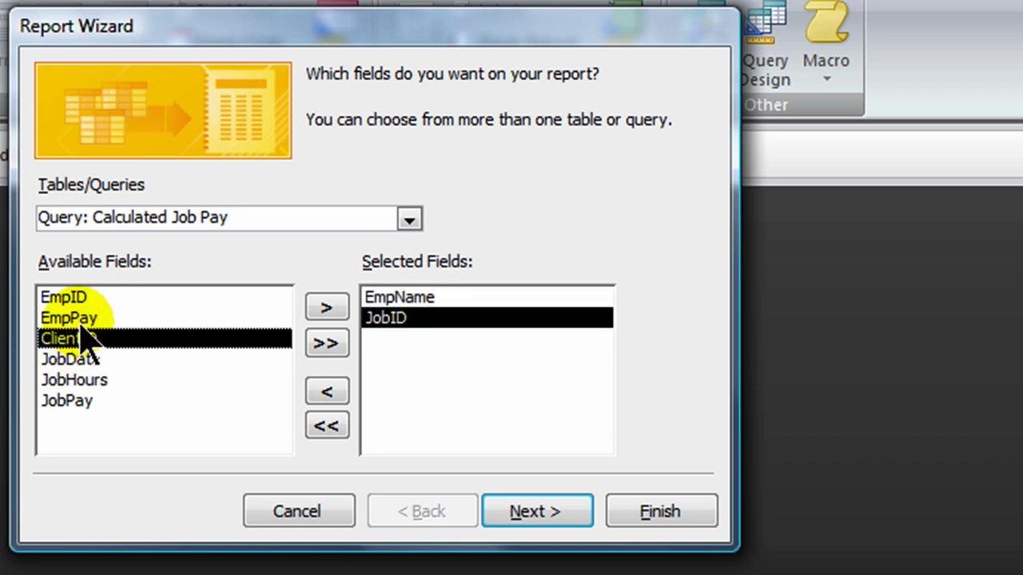
double_click(80, 318)
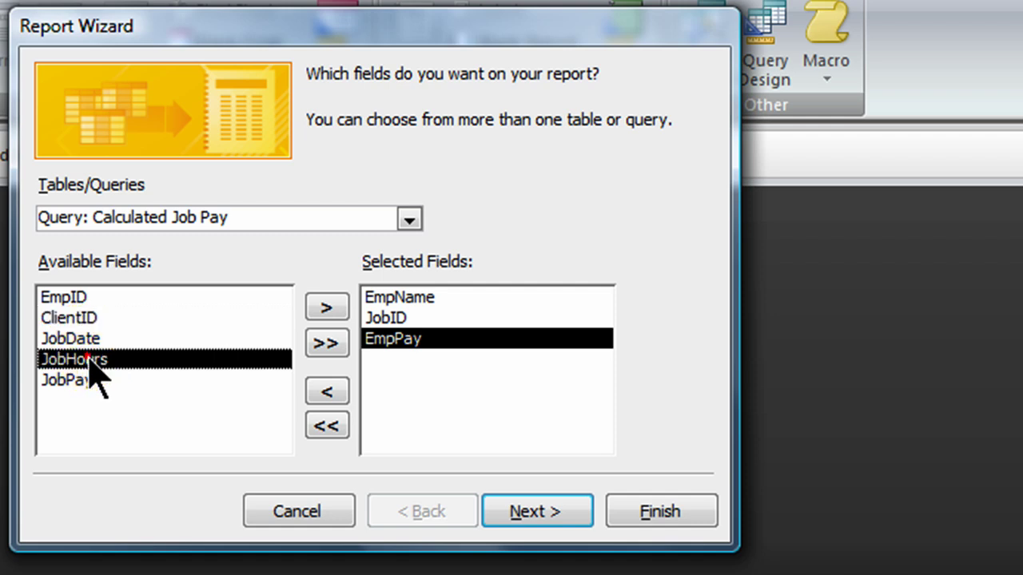
double_click(87, 362)
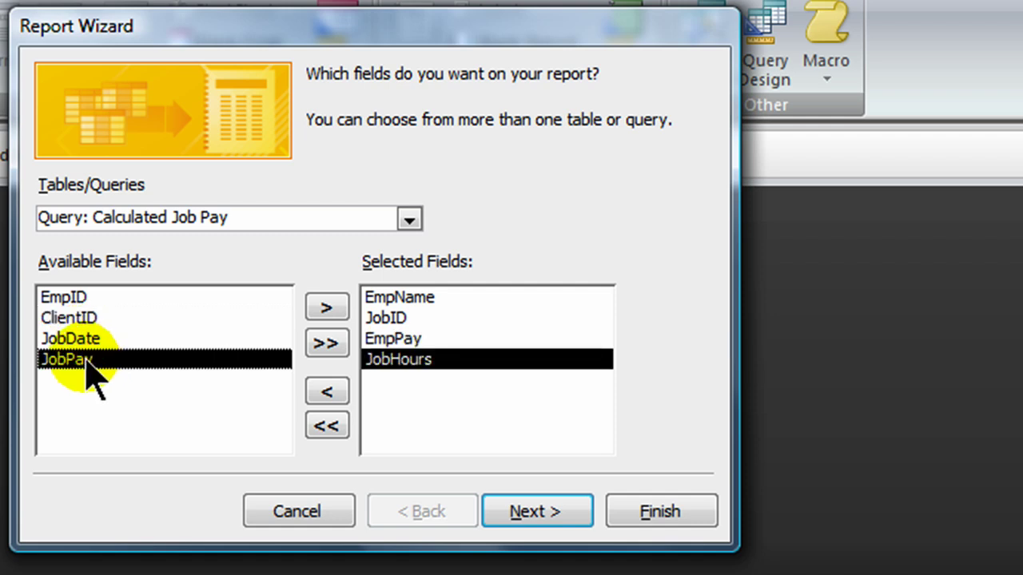
double_click(89, 367)
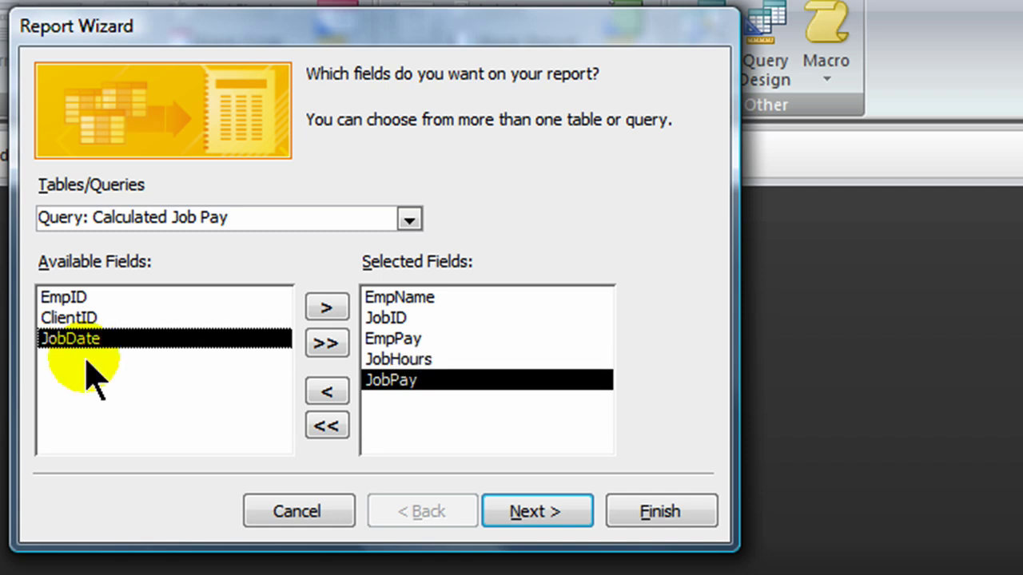
click(520, 515)
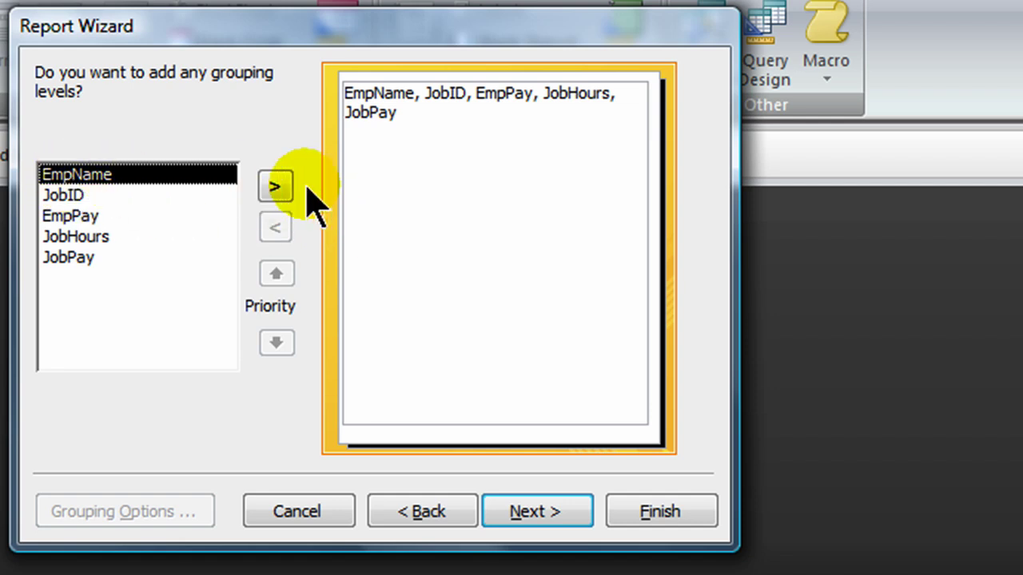
Group the report by EmpName and sort the detail records by JobID in ascending order
click(274, 186)
click(537, 515)
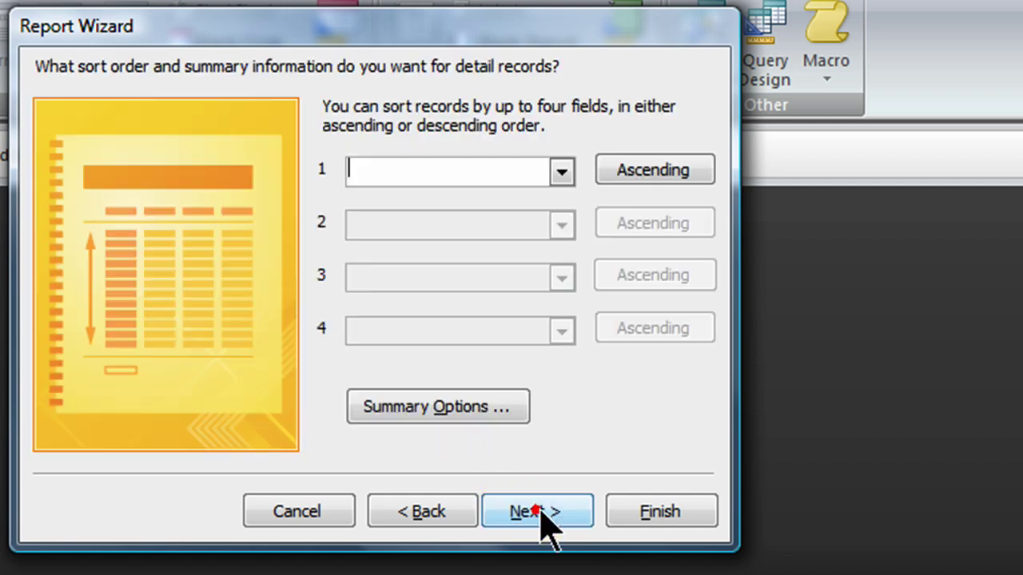
click(562, 175)
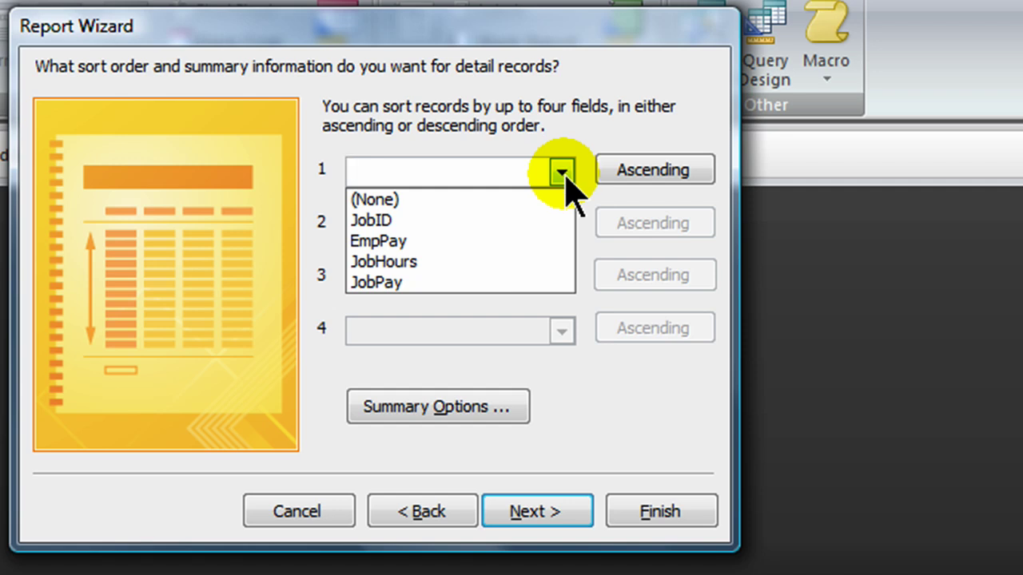
click(442, 224)
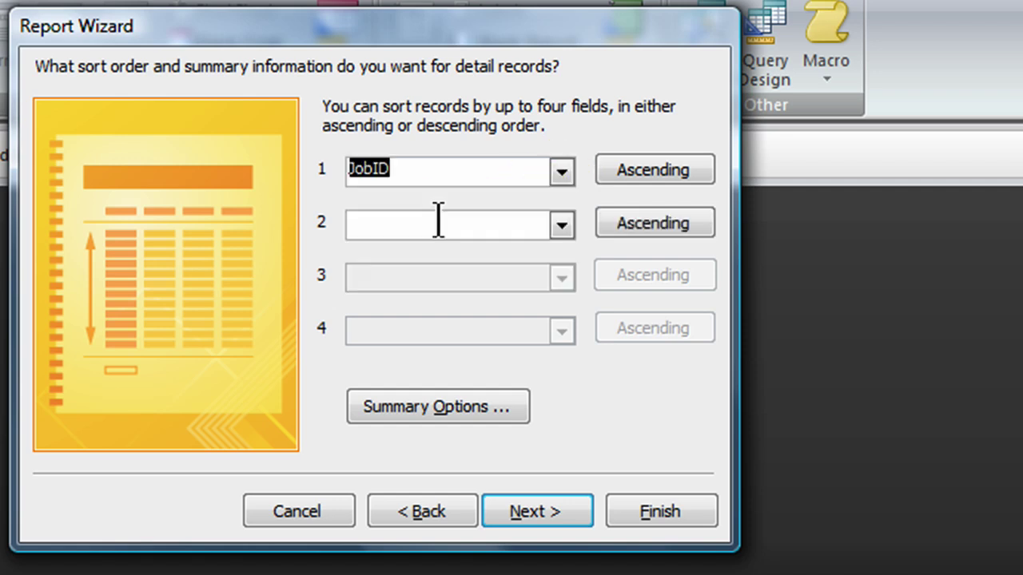
click(566, 514)
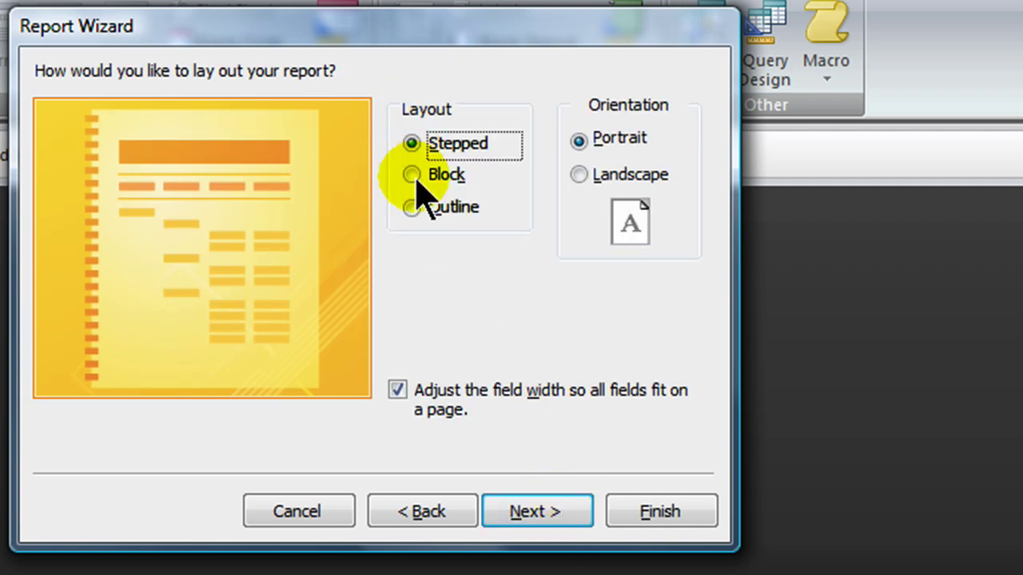
Accept the Stepped layout in Portrait orientation and choose the Trek style for the report
click(556, 513)
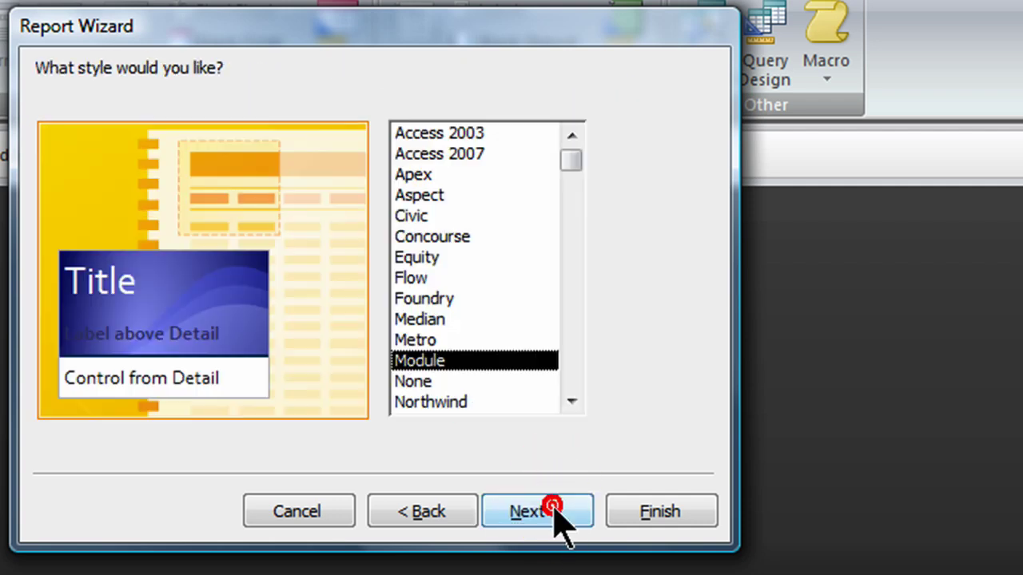
click(570, 402)
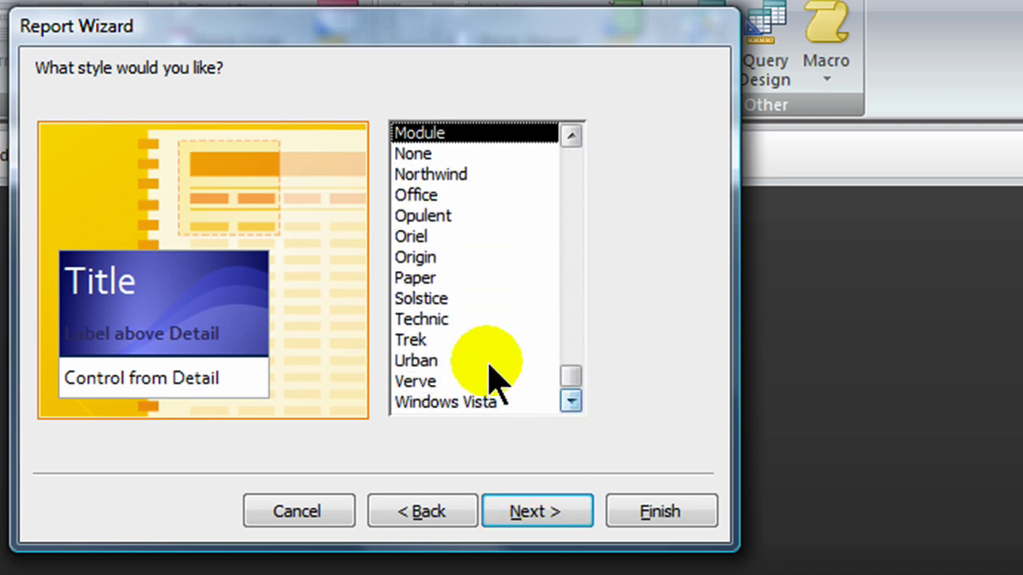
click(411, 341)
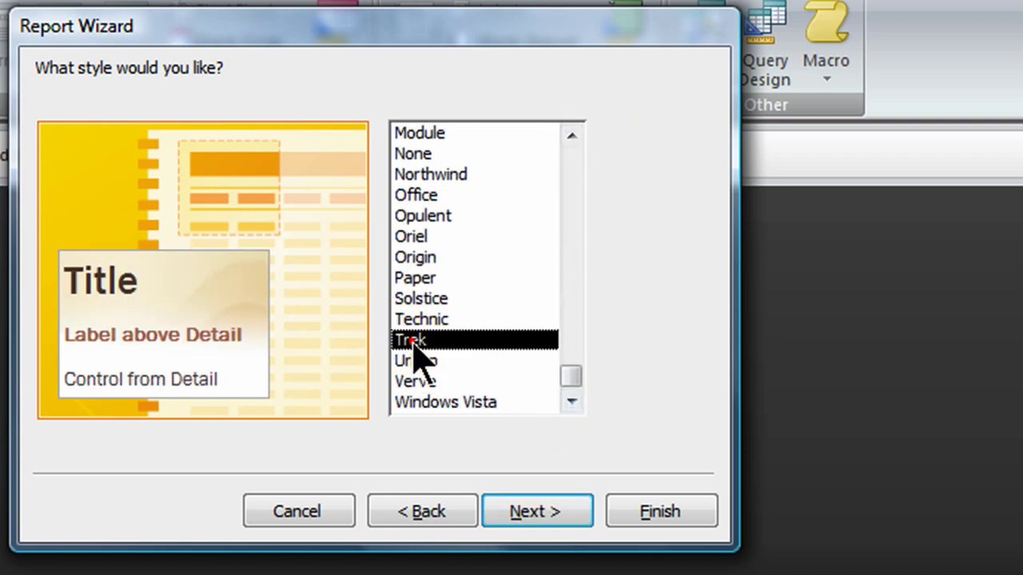
click(537, 512)
Title the report Job Pay Summary Report and finish the wizard with a preview of the report
click(412, 106)
text(Summary Report)
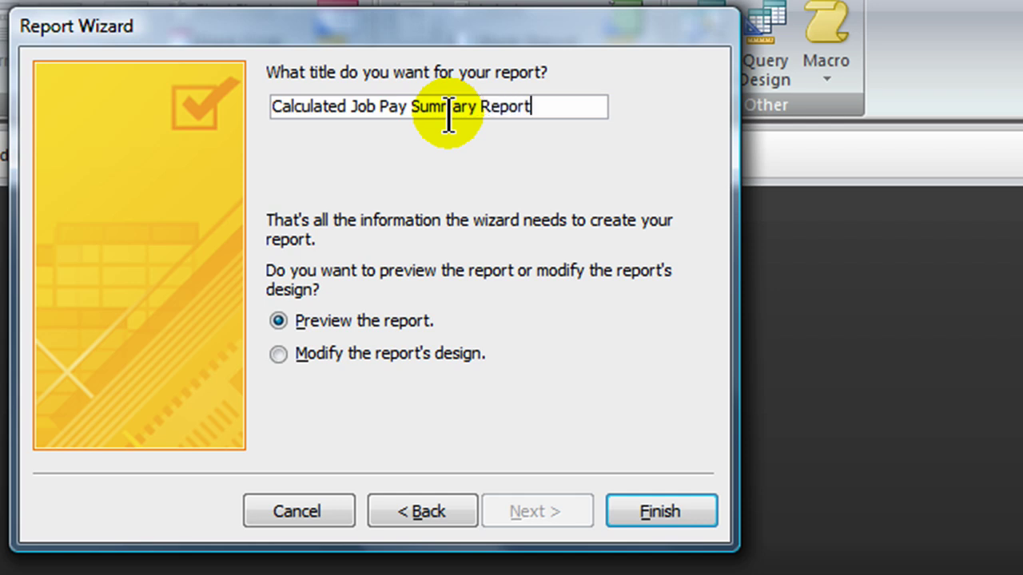
shift+click(349, 106)
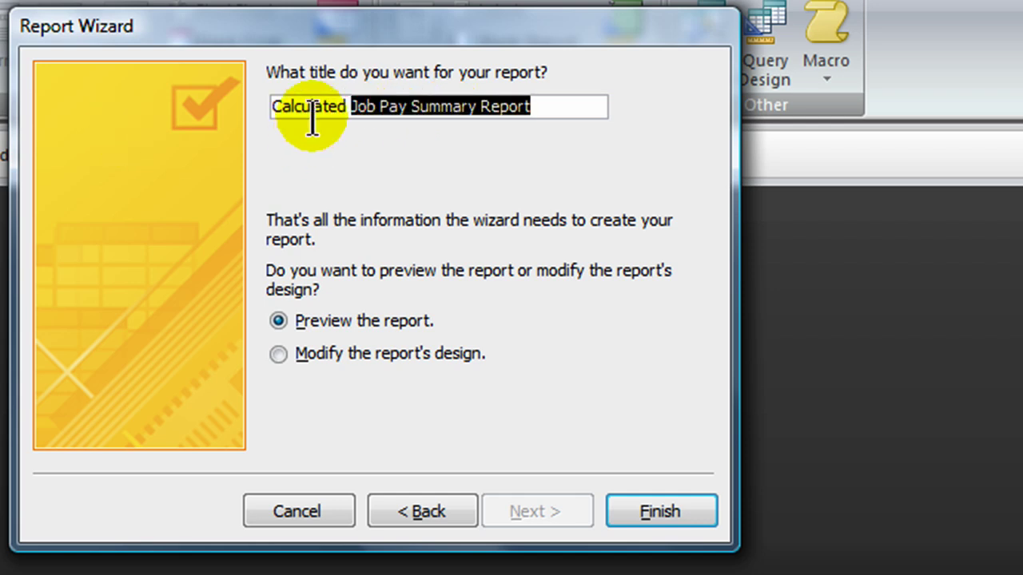
drag(348, 106, 272, 107)
key(Delete)
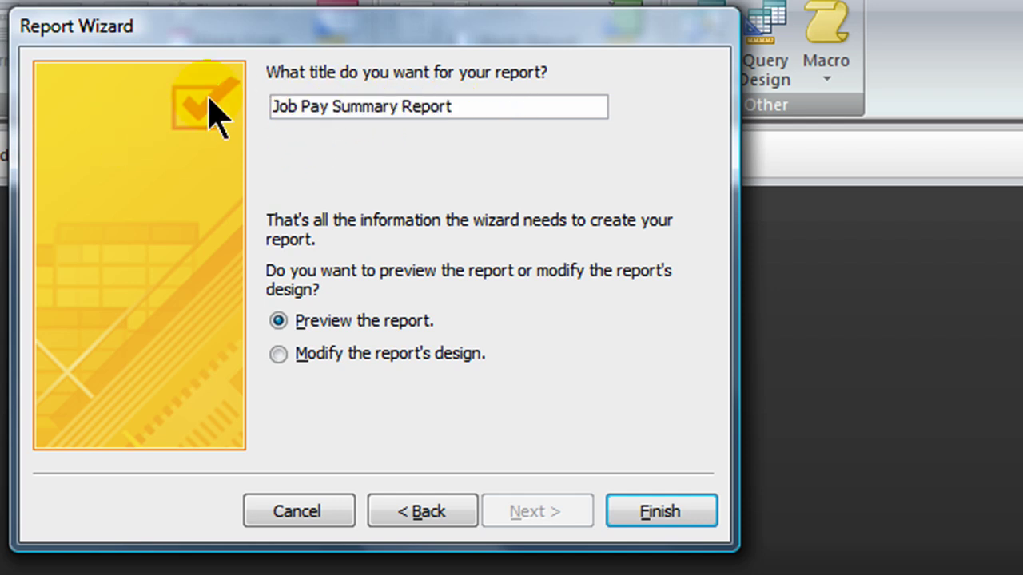
click(653, 521)
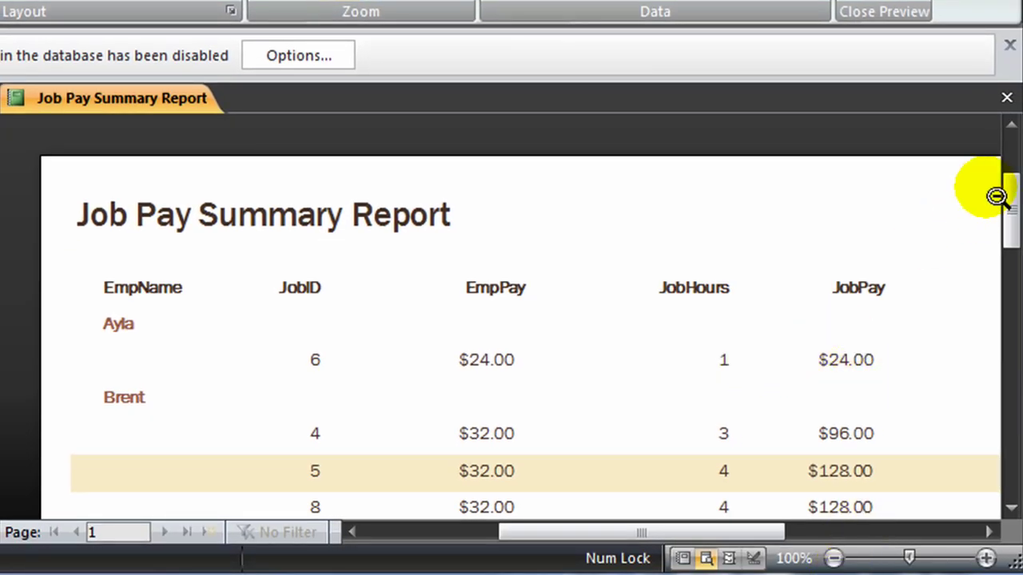
Look over the previewed job pay records, close the print preview and show the report in Design View
scroll(1009, 199, down, 1)
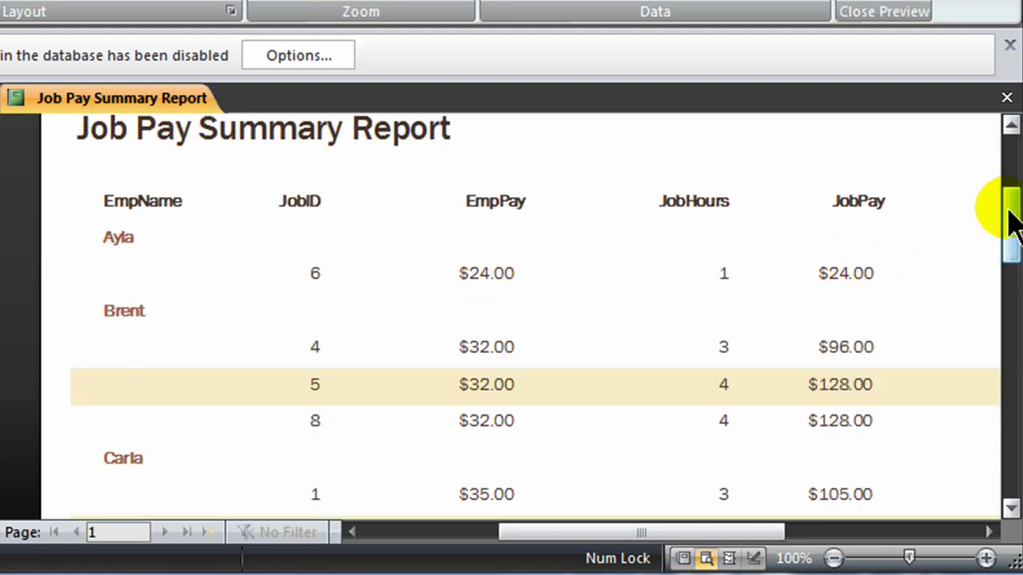
drag(1009, 216, 1010, 235)
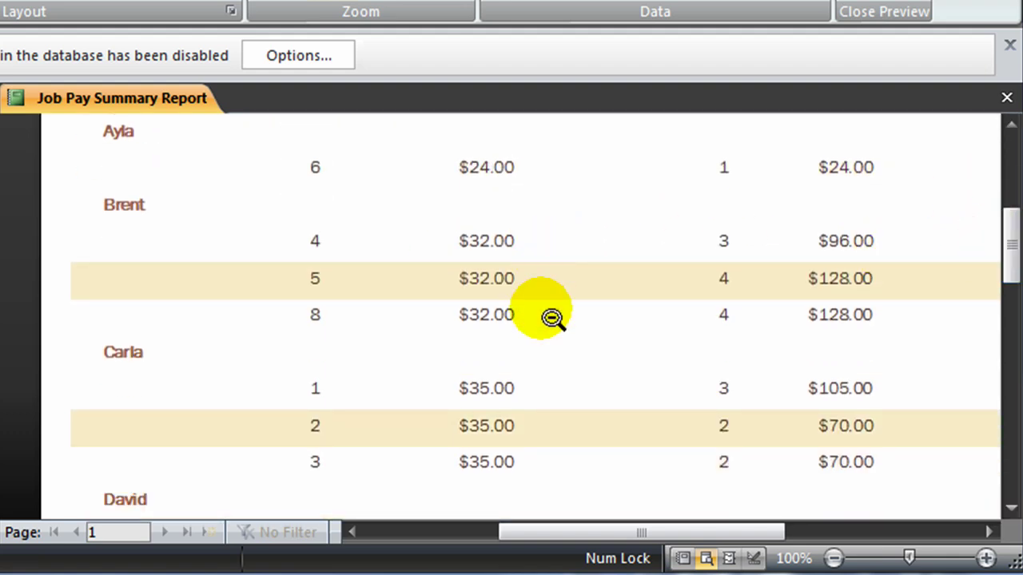
mouse_move(1007, 228)
mouse_down()
mouse_move(1015, 283)
mouse_move(1012, 211)
mouse_up()
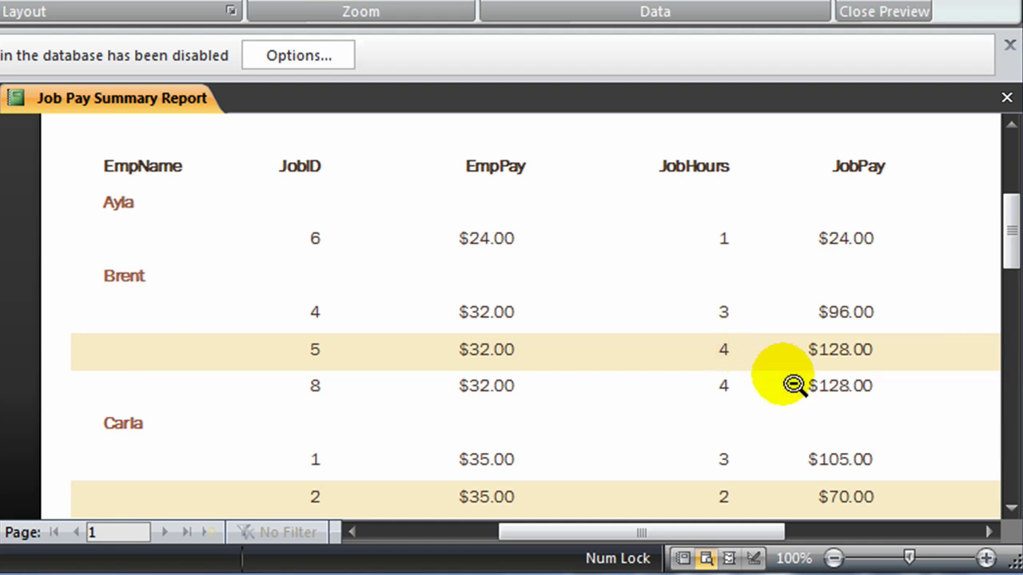
drag(1009, 242, 1007, 292)
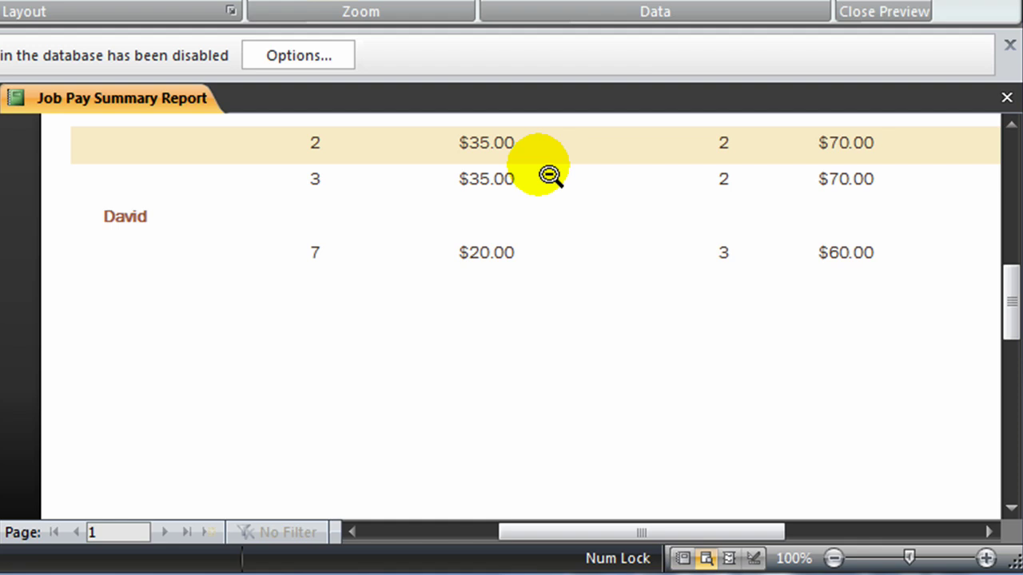
click(999, 308)
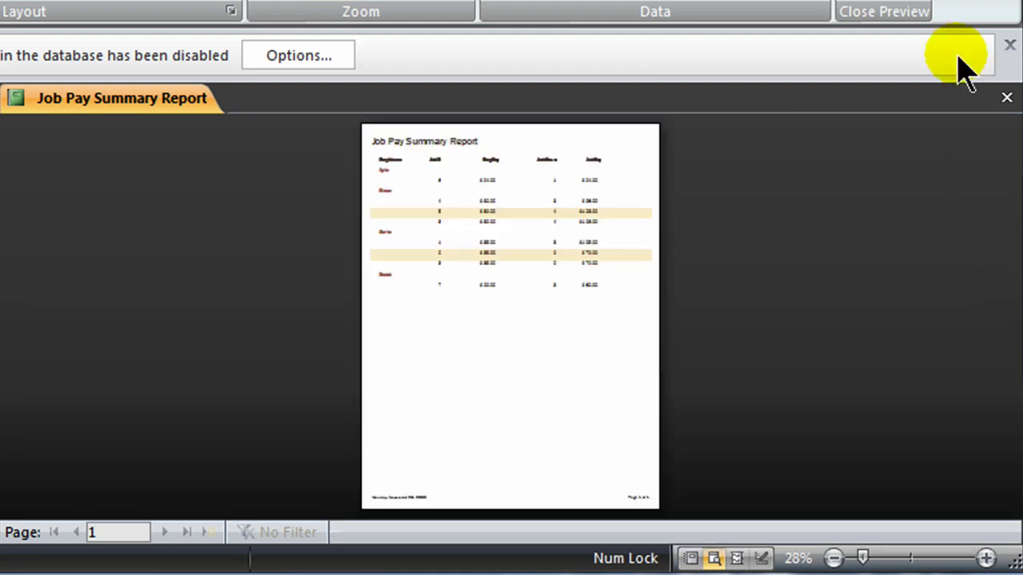
click(883, 11)
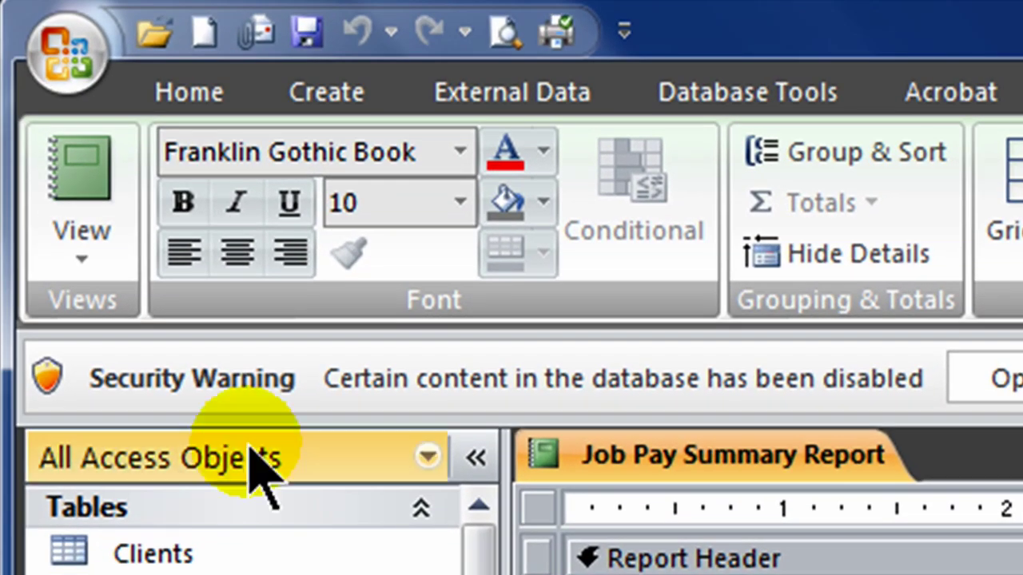
click(84, 257)
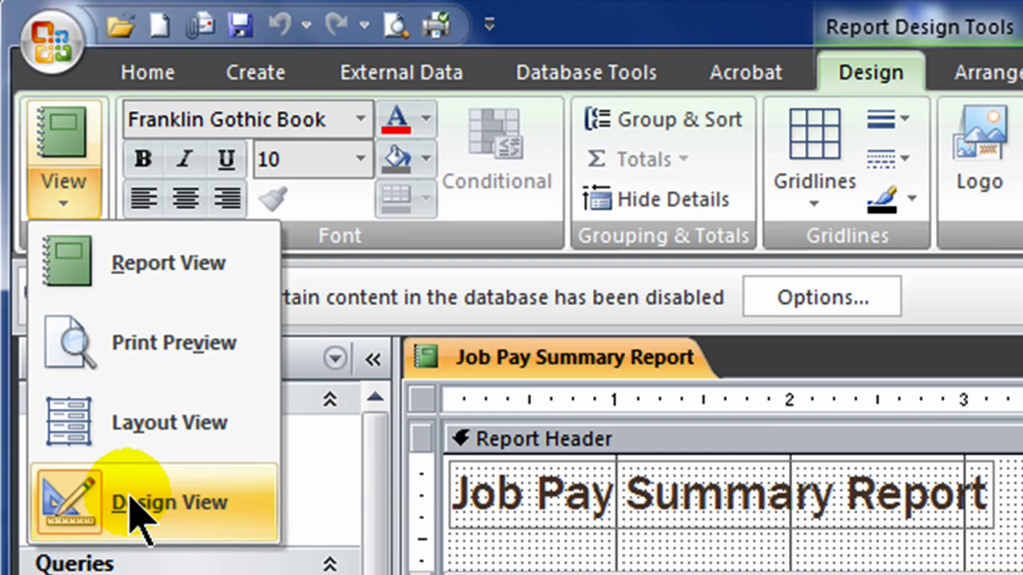
click(160, 574)
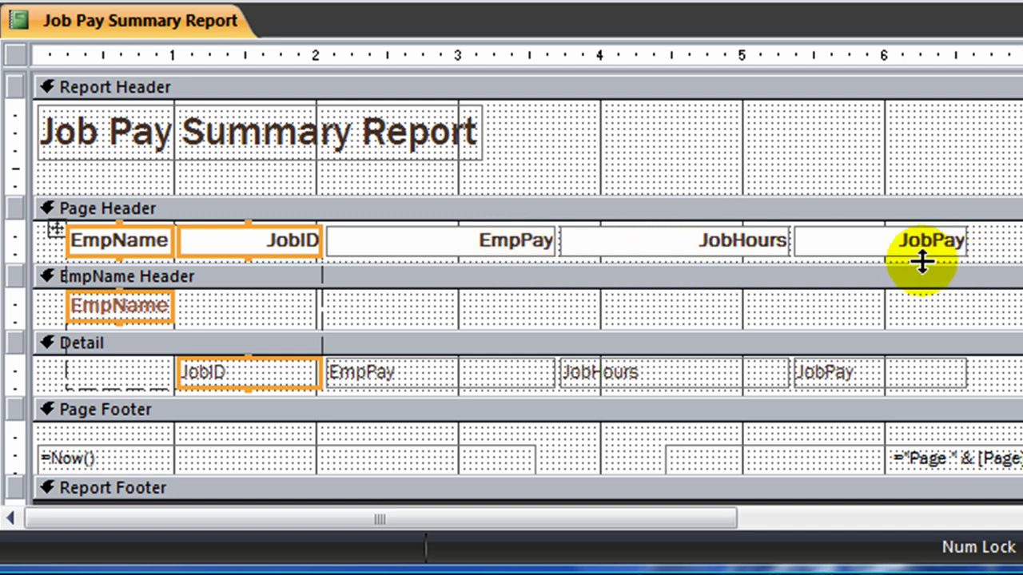
Change the Page Header label for JobHours to Job Hours and the label for EmpPay to Pay Rate
click(723, 245)
click(732, 239)
click(754, 249)
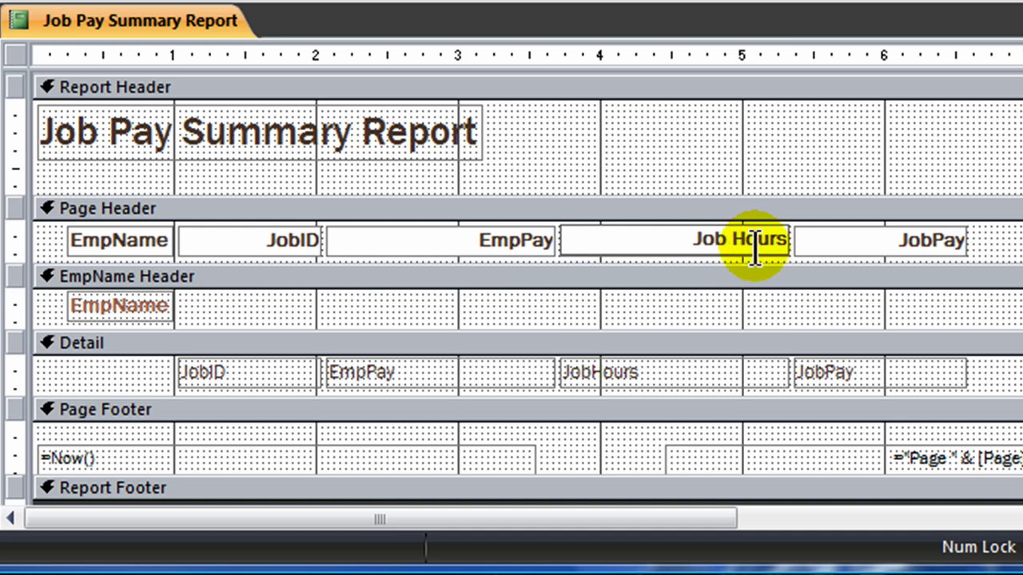
click(491, 240)
drag(477, 239, 566, 235)
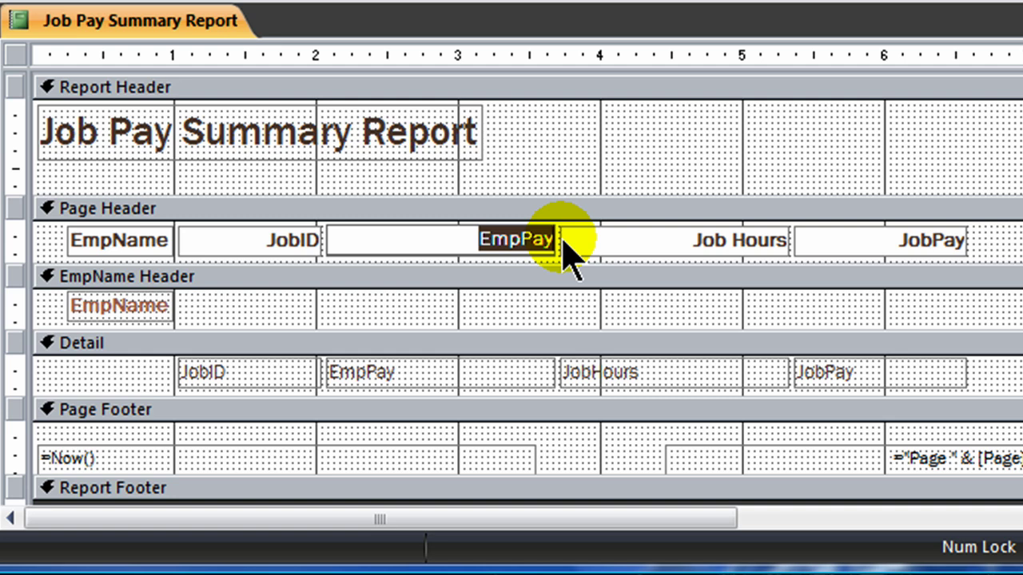
text(Pay Rate)
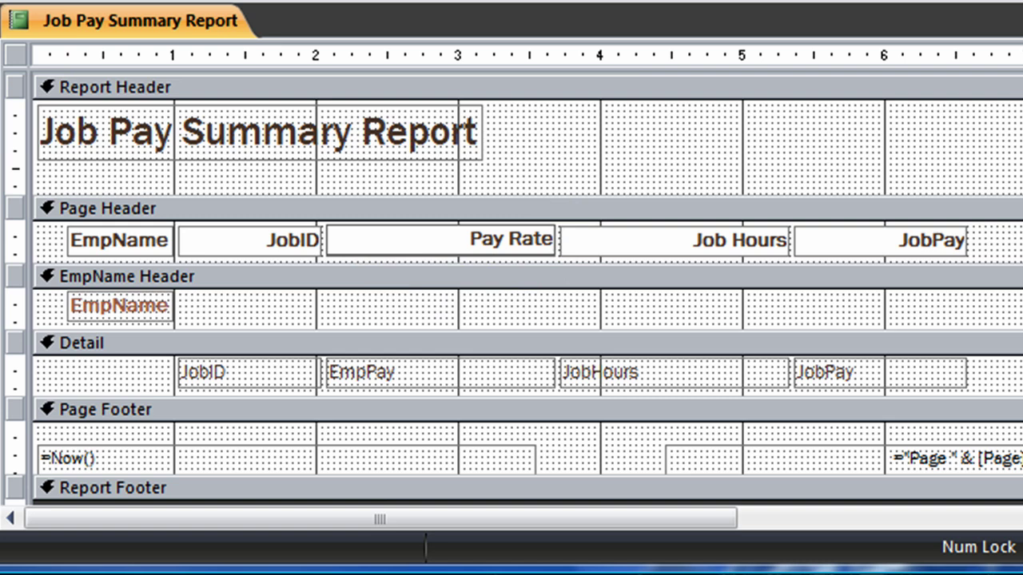
key(Return)
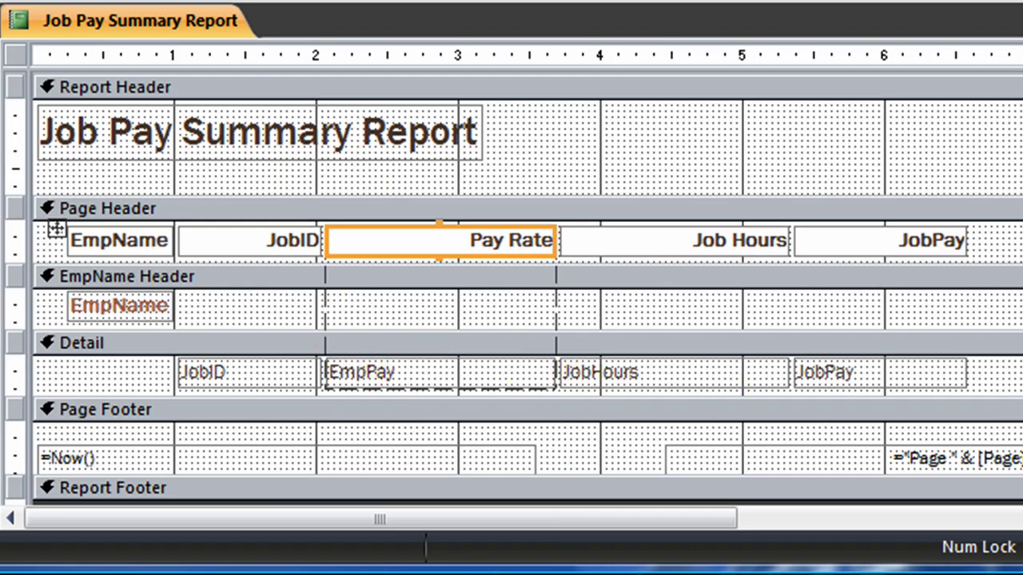
Open up the empty Report Footer section to a height of about 0.7 inch
scroll(512, 274, down, 3)
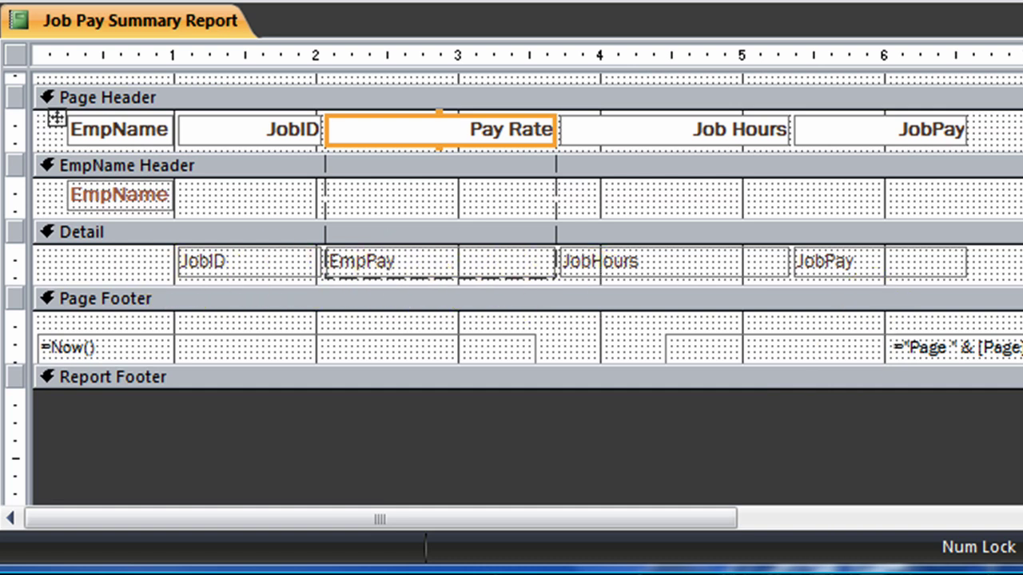
scroll(511, 287, down, 1)
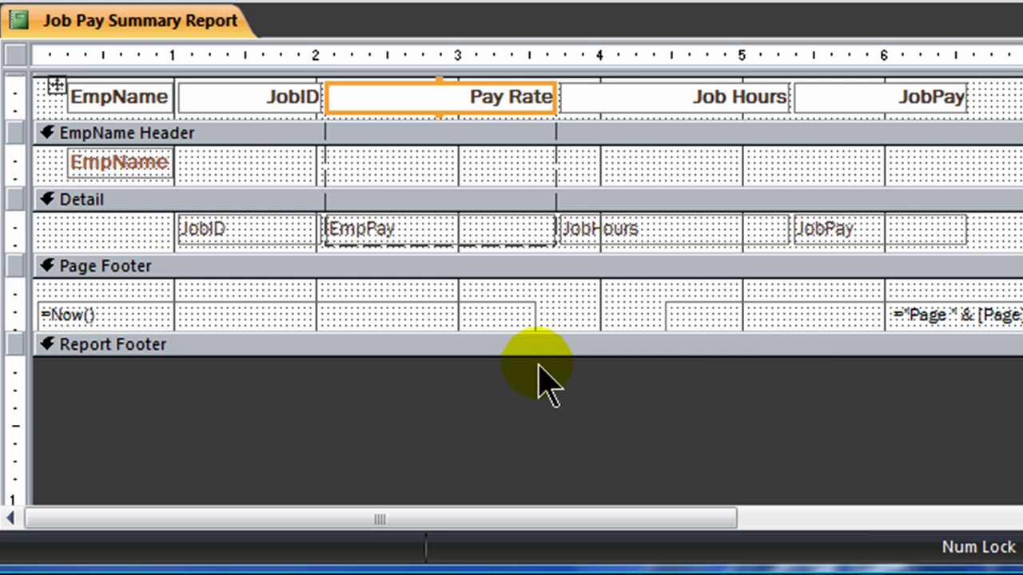
drag(536, 354, 548, 452)
Draw a text box about 2.7 inches wide in the Report Footer, starting near the 4.3-inch mark
scroll(512, 288, down, 3)
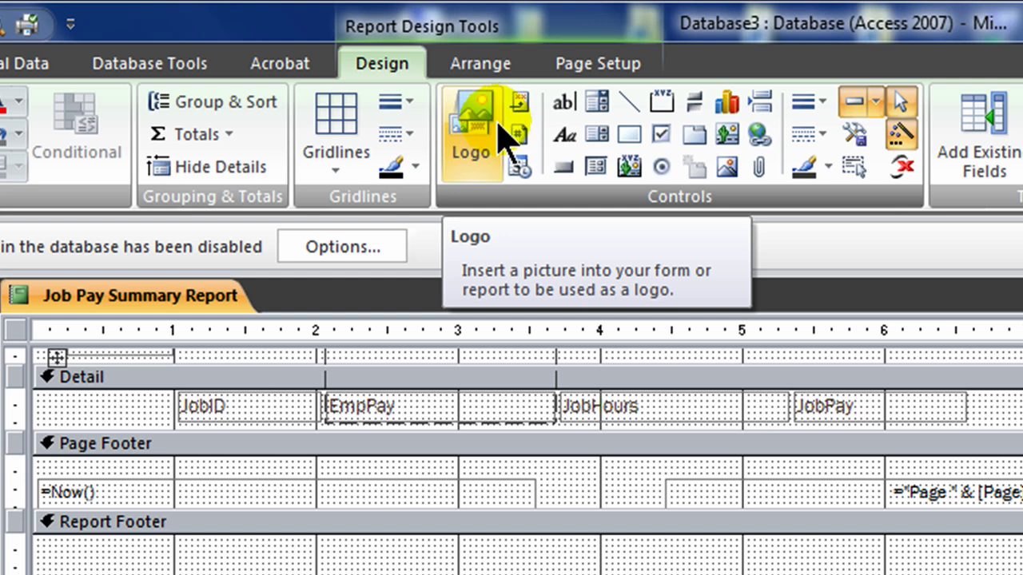
click(564, 104)
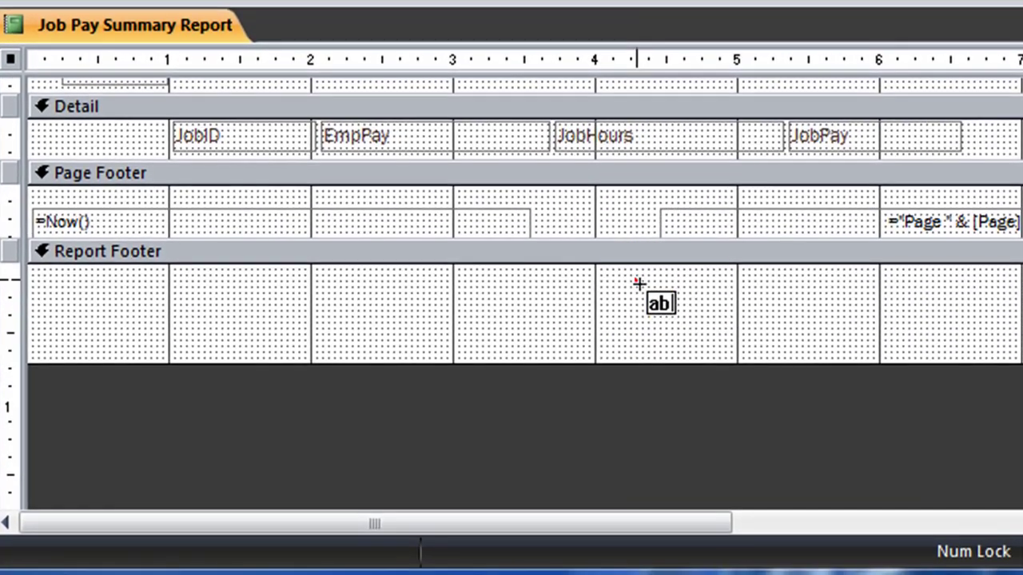
drag(642, 551, 1013, 574)
drag(1009, 324, 1017, 326)
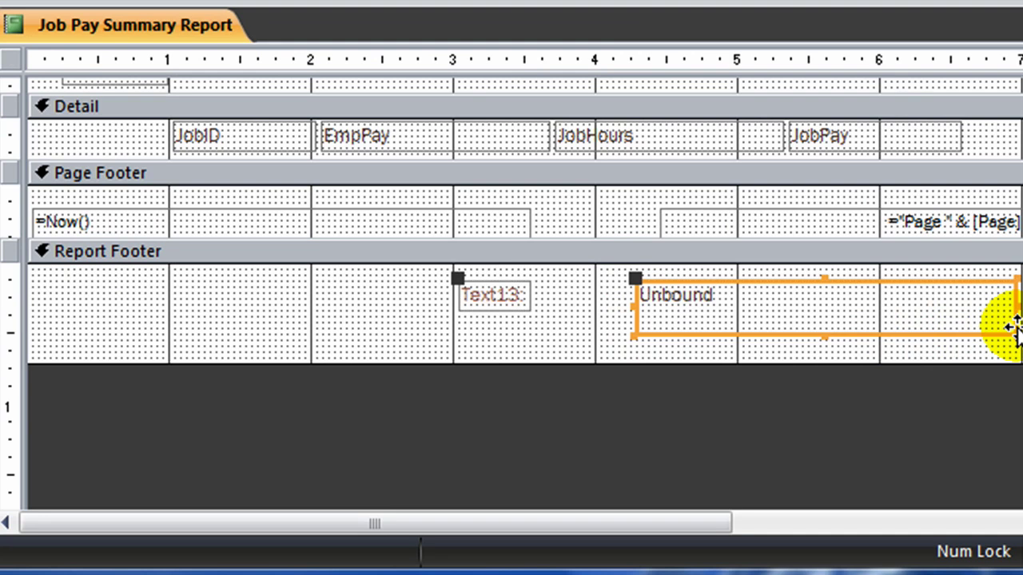
Enter the expression =sum([JobPay]) in the Report Footer's unbound text box and check the end of the report in Report View
click(728, 298)
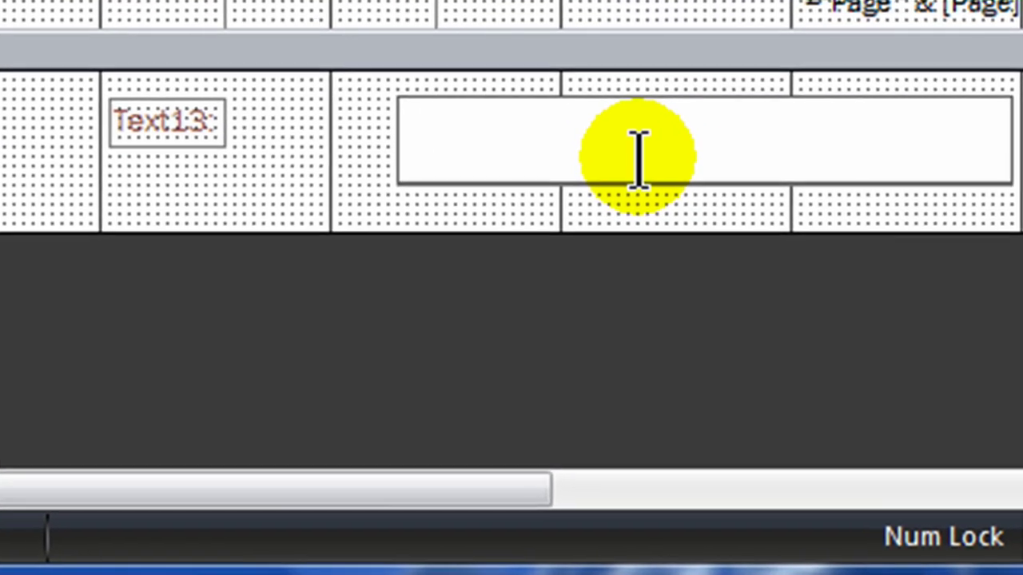
text(=)
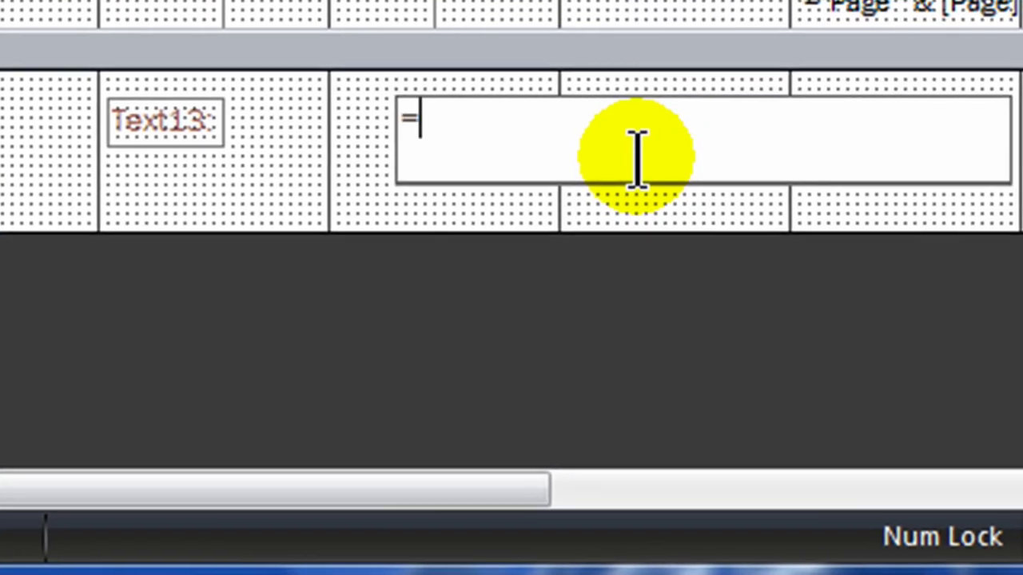
text(sum)
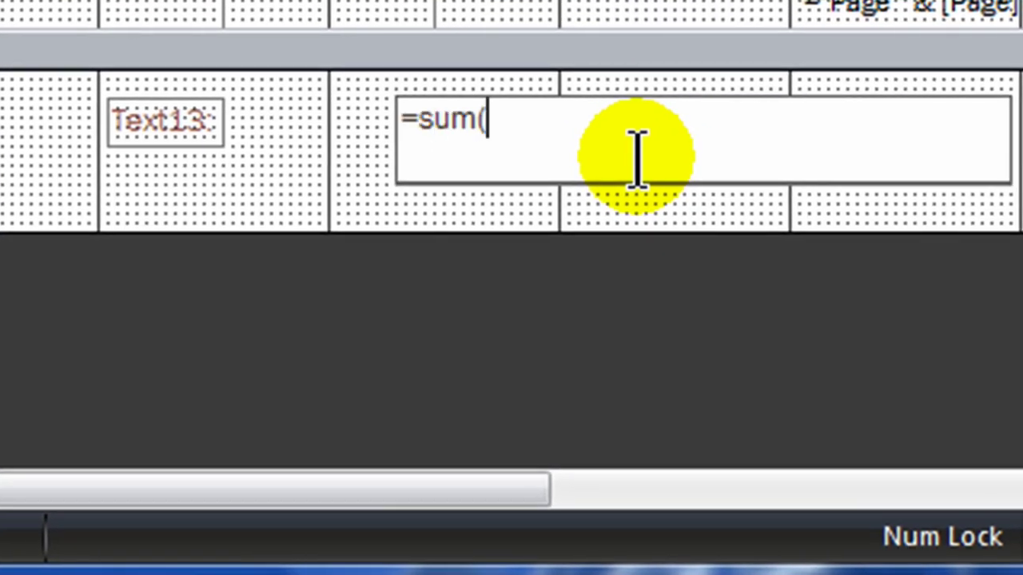
text((Jo)
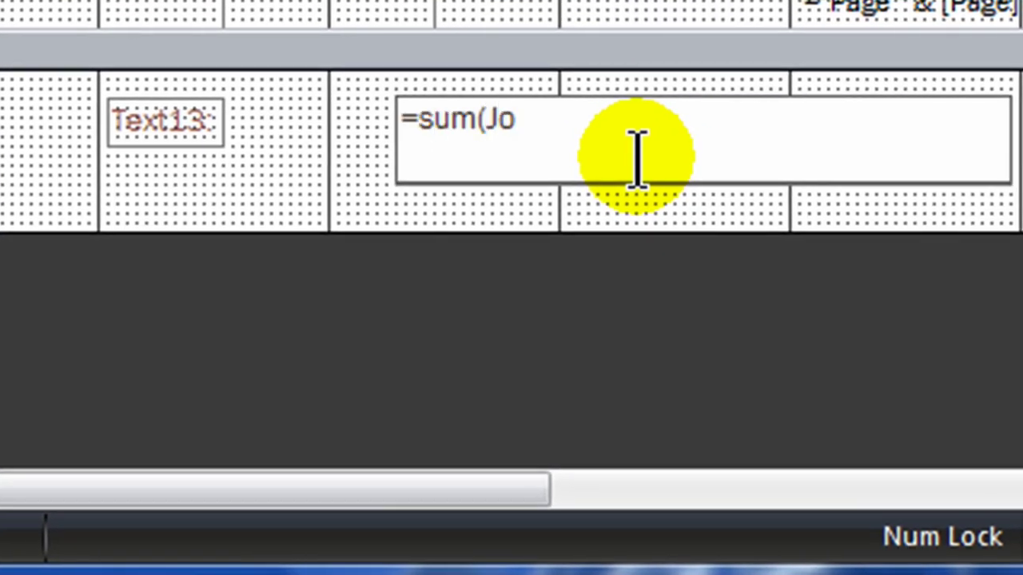
text(bPay)
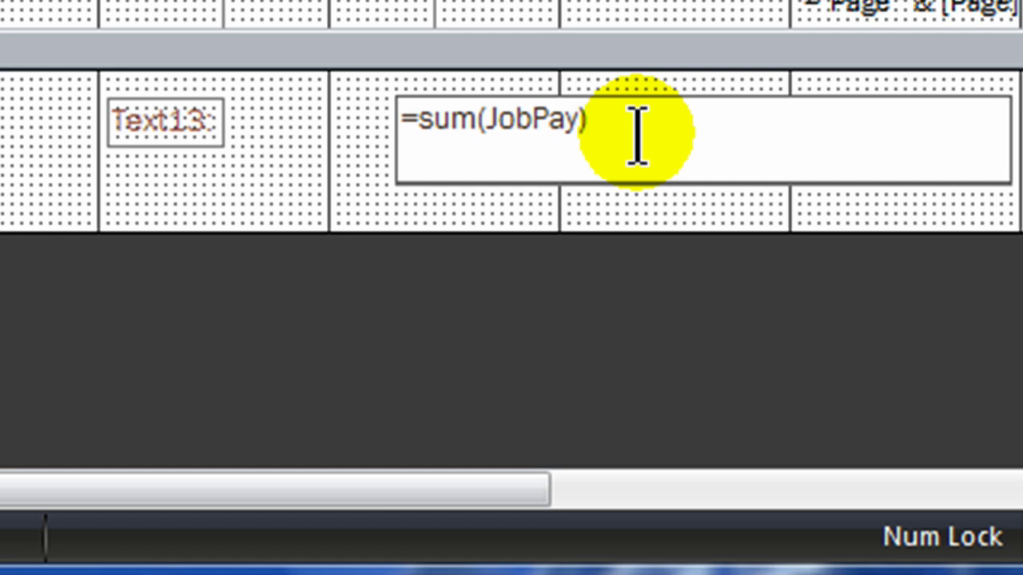
click(485, 126)
text([)
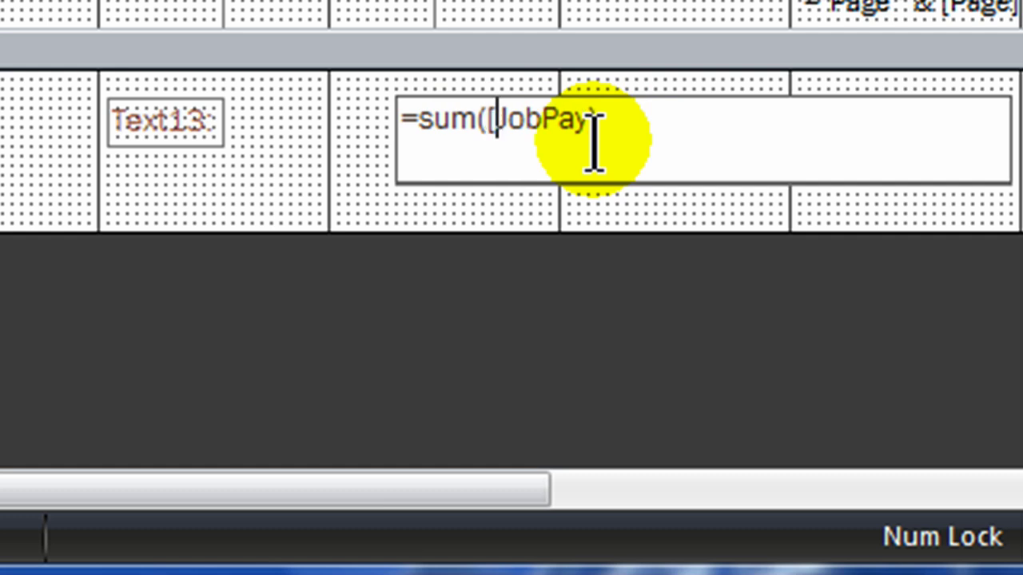
click(588, 122)
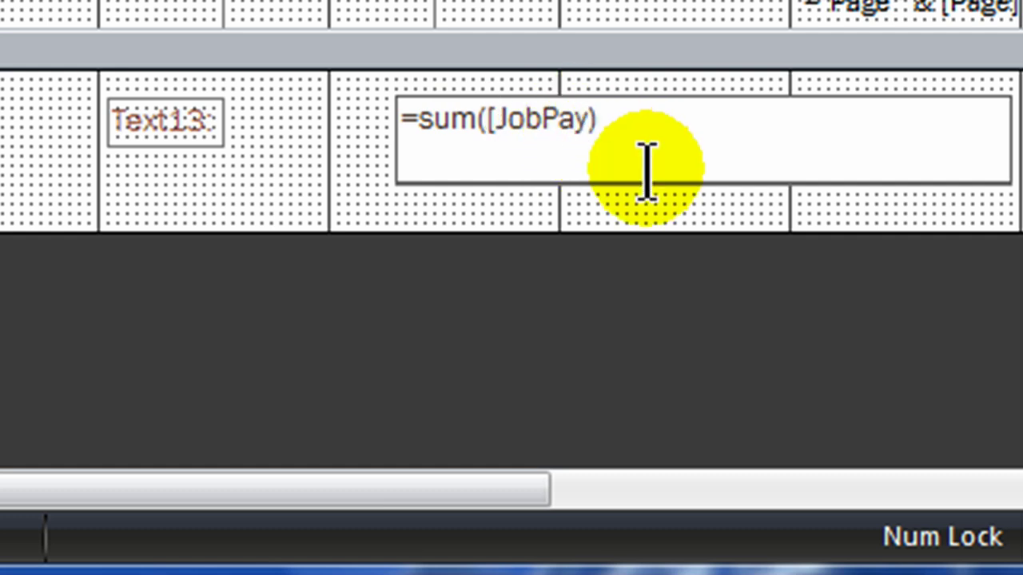
text(])
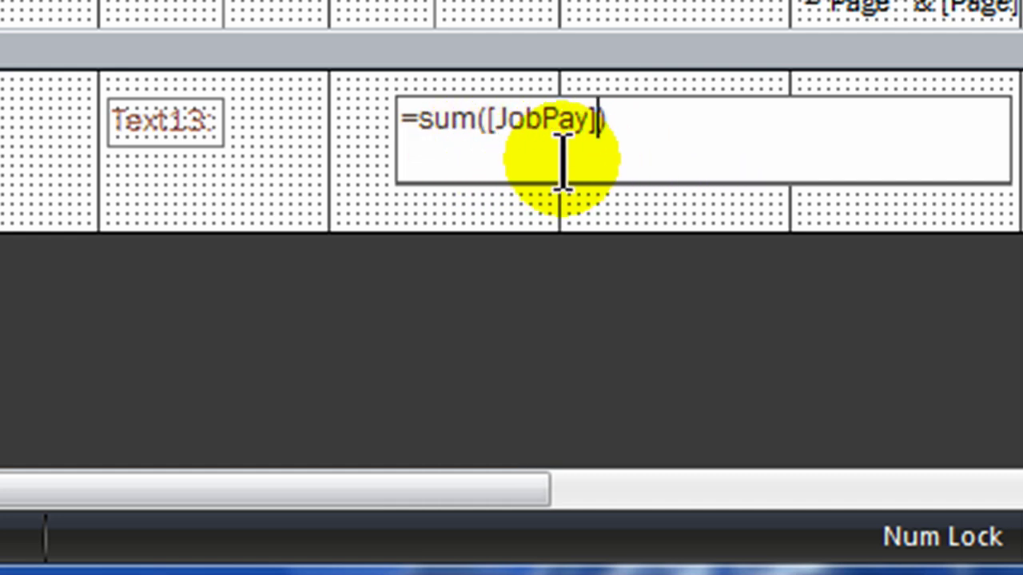
key(Left)
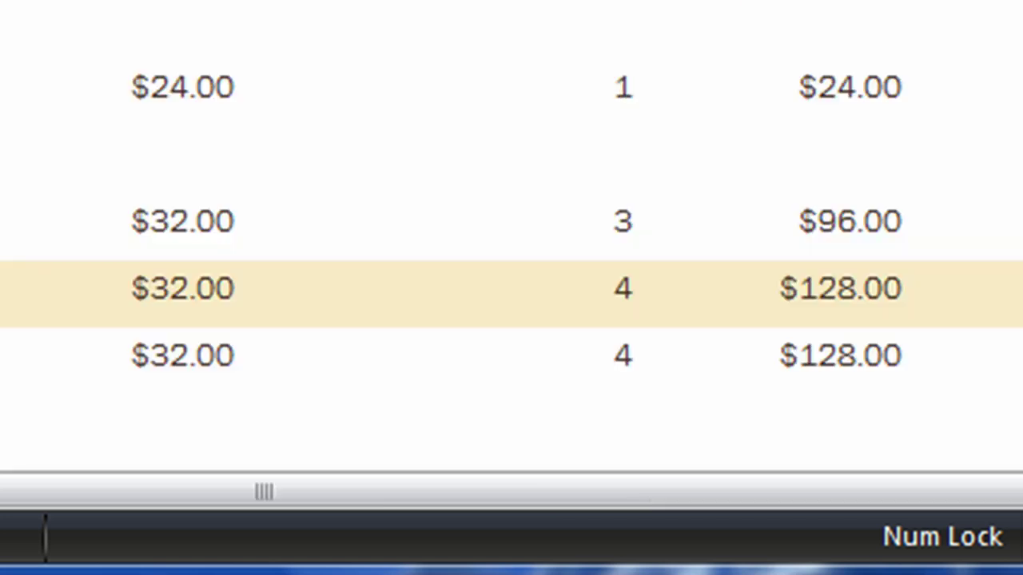
scroll(511, 230, down, 5)
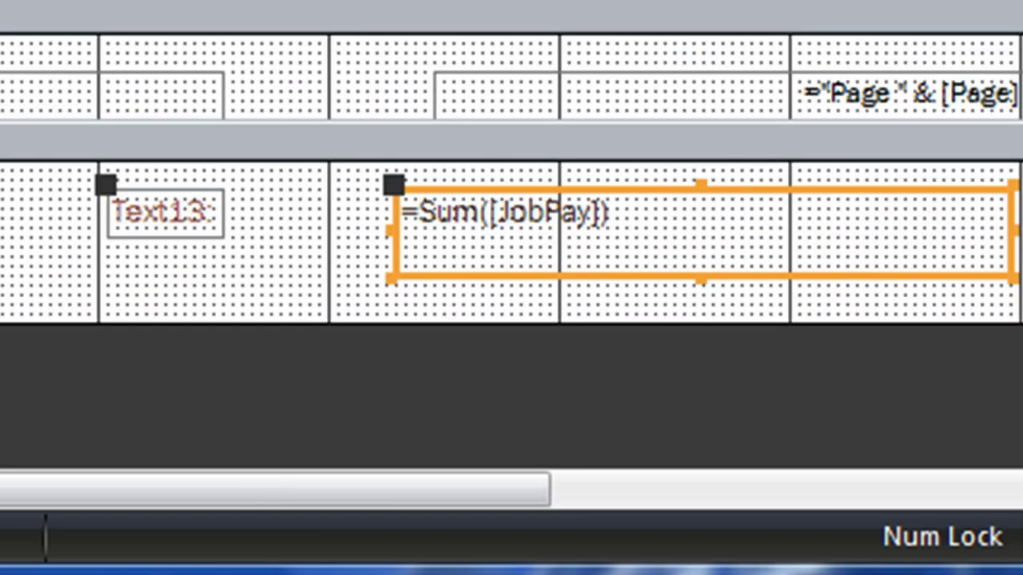
Right-align the =Sum([JobPay]) text box in Design View and narrow it to about 1.1 inches, ending under the JobPay column's right edge
scroll(511, 200, down, 2)
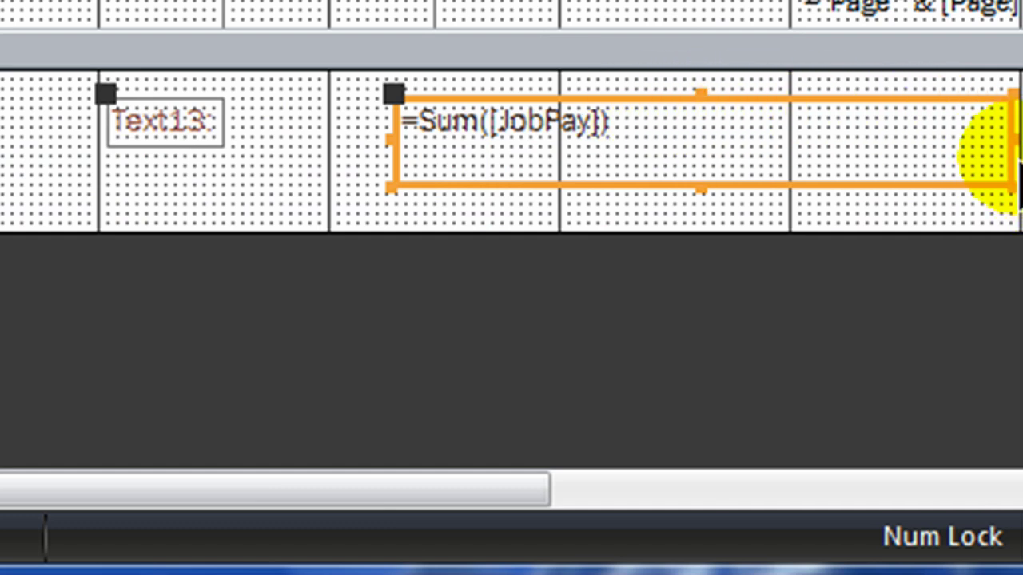
drag(1009, 141, 914, 142)
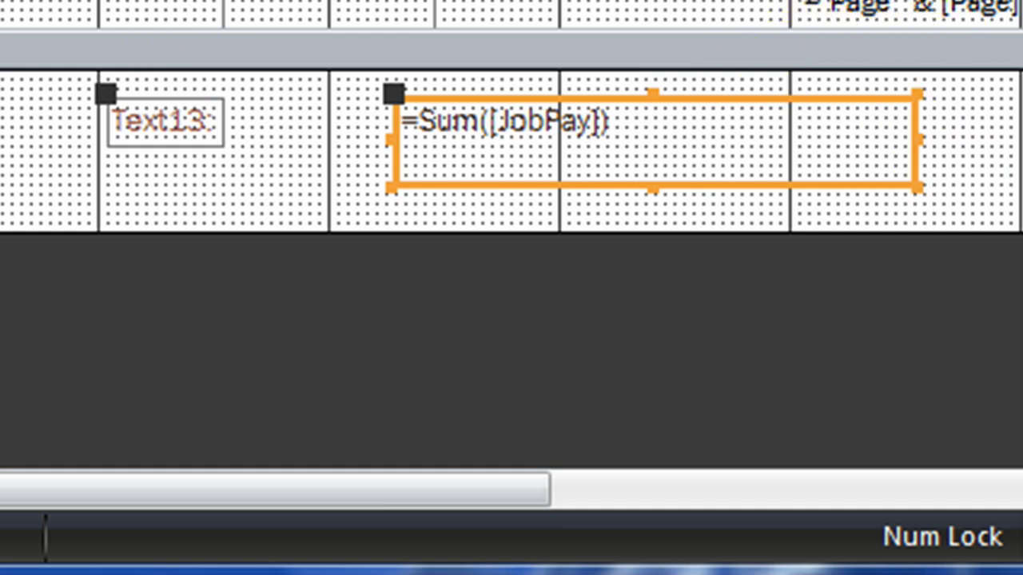
key(ctrl+r)
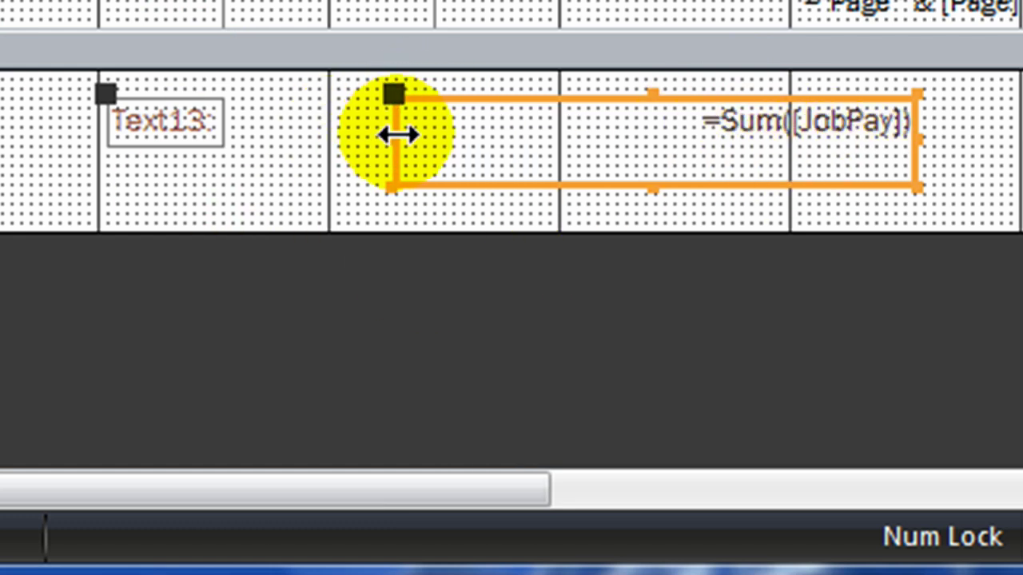
drag(395, 137, 652, 140)
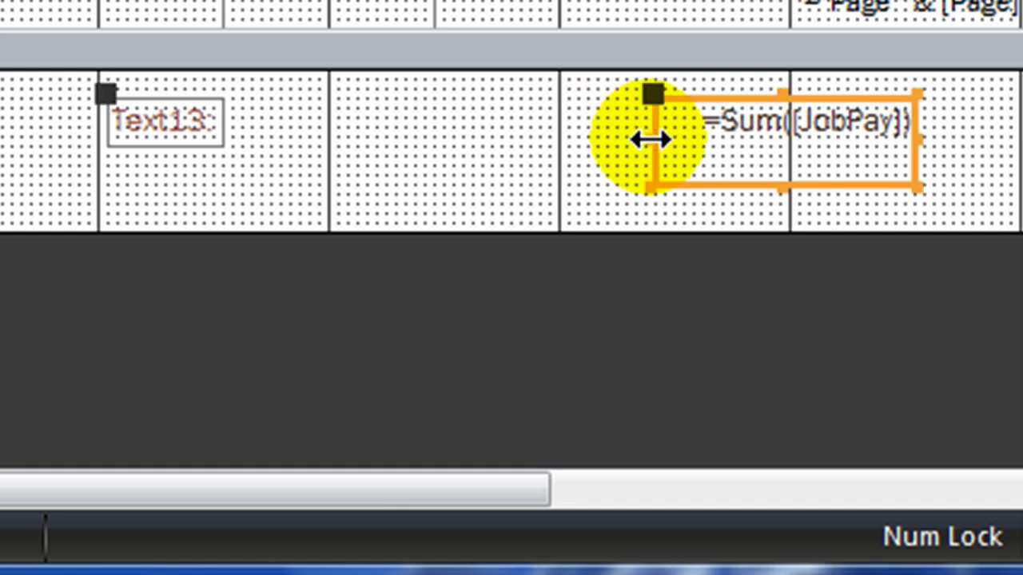
Change the Report Footer label to Grand Total:, move it directly beside the sum text box and preview the report
click(148, 124)
drag(115, 120, 213, 120)
click(316, 148)
text(Grand Total:)
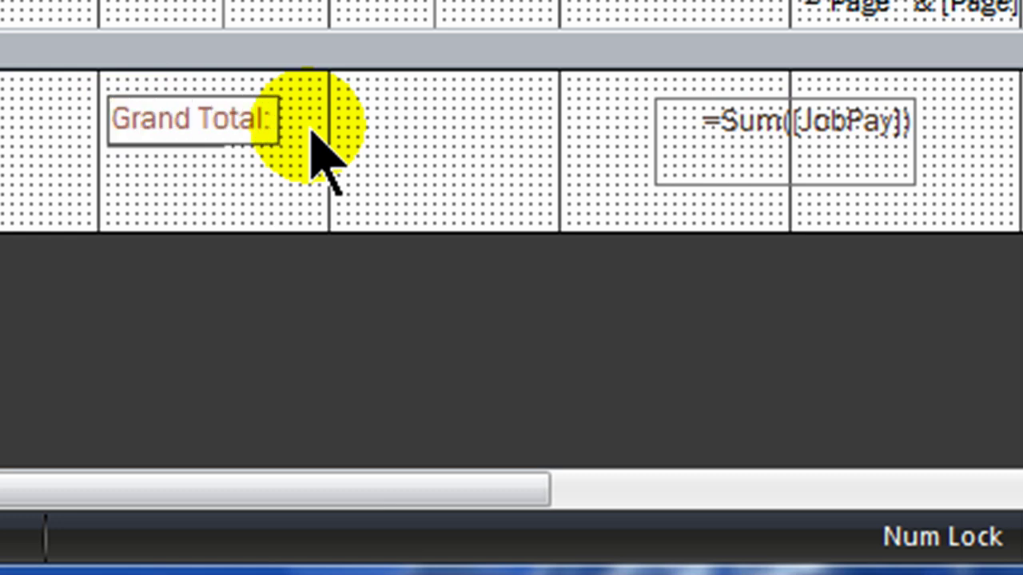
click(308, 128)
click(222, 108)
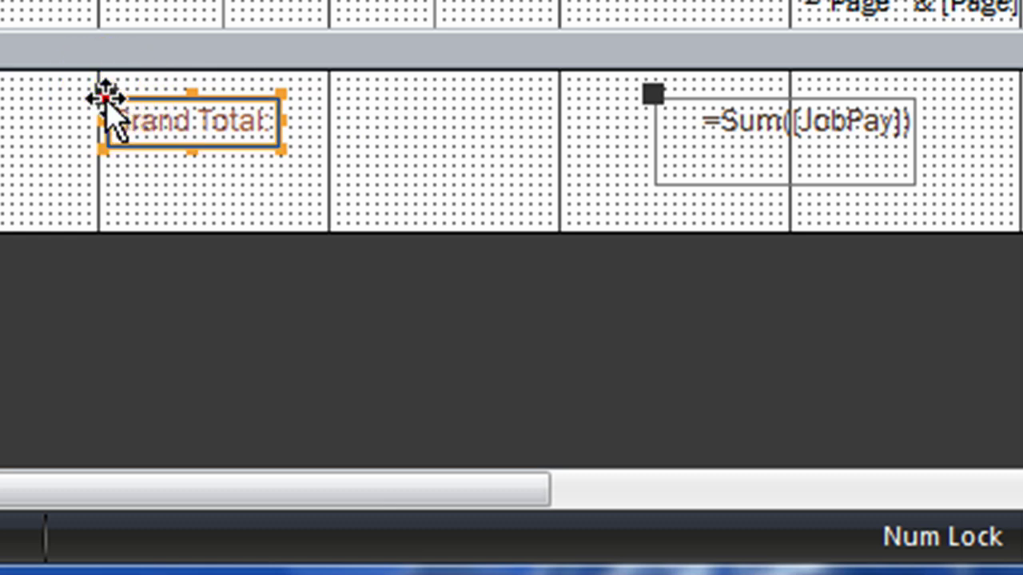
drag(100, 91, 473, 104)
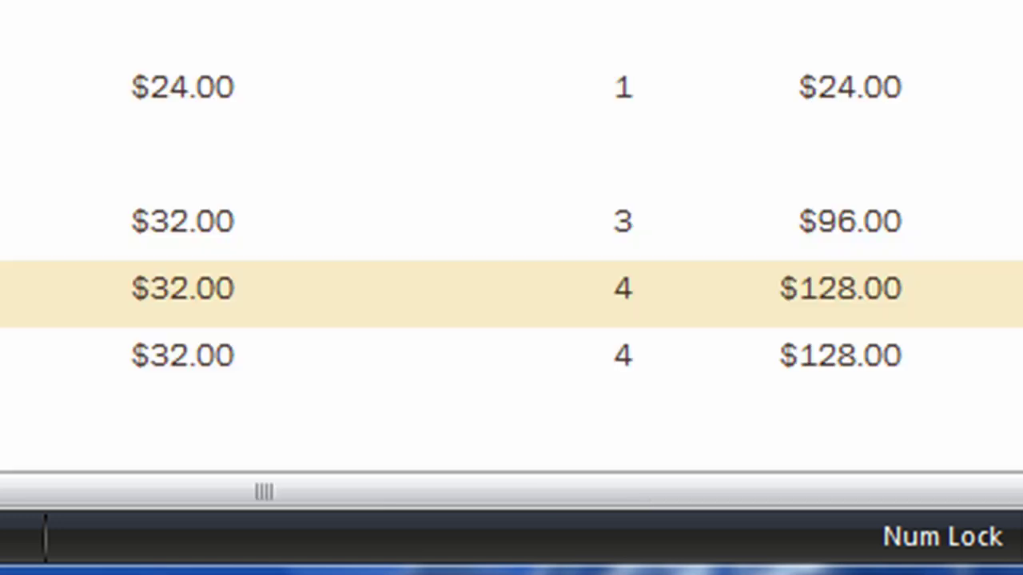
scroll(512, 240, down, 5)
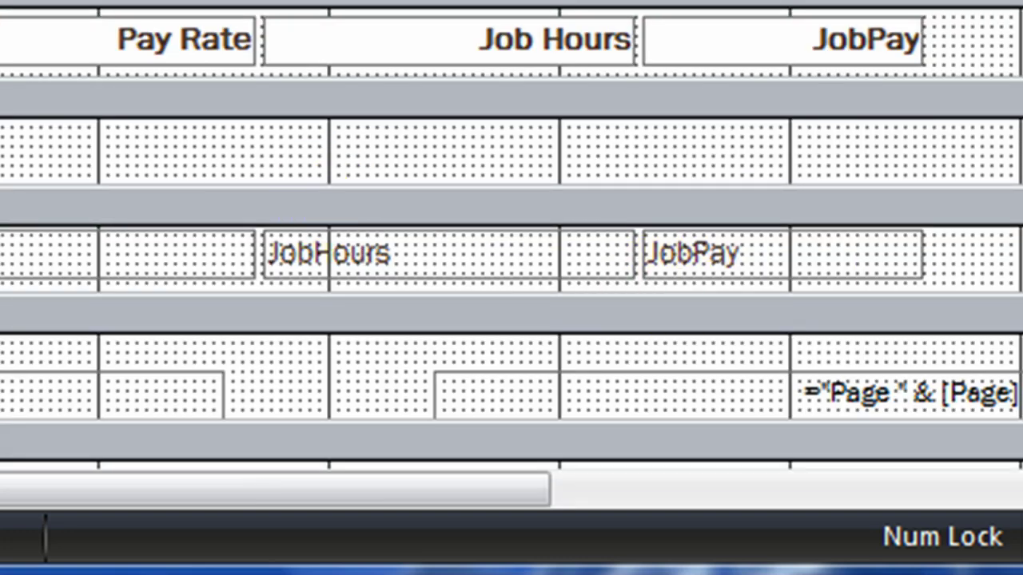
Set the Format property of the Report Footer's sum text box to Currency and check the Grand Total in Report View
scroll(511, 239, down, 5)
right_click(765, 132)
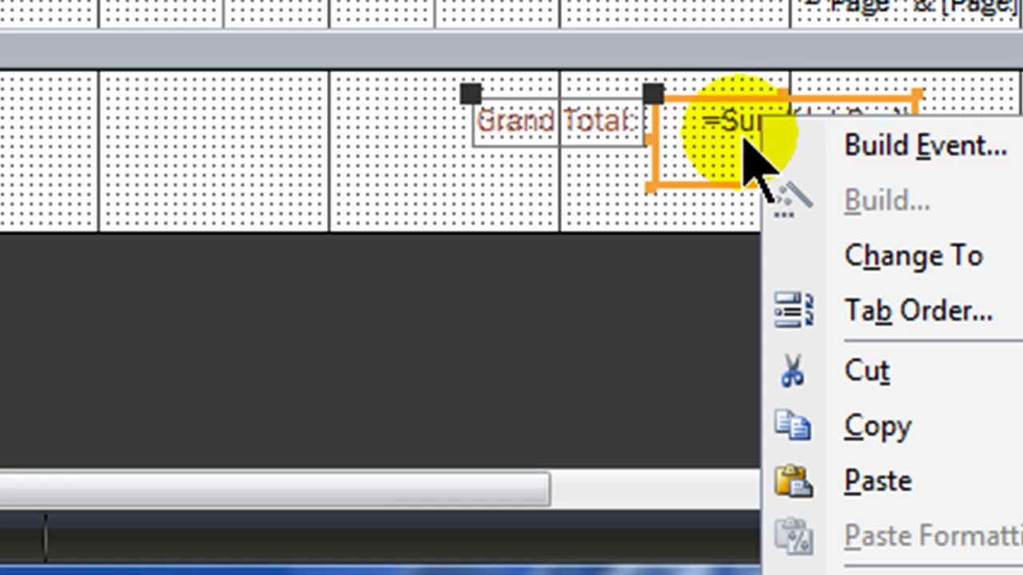
click(887, 571)
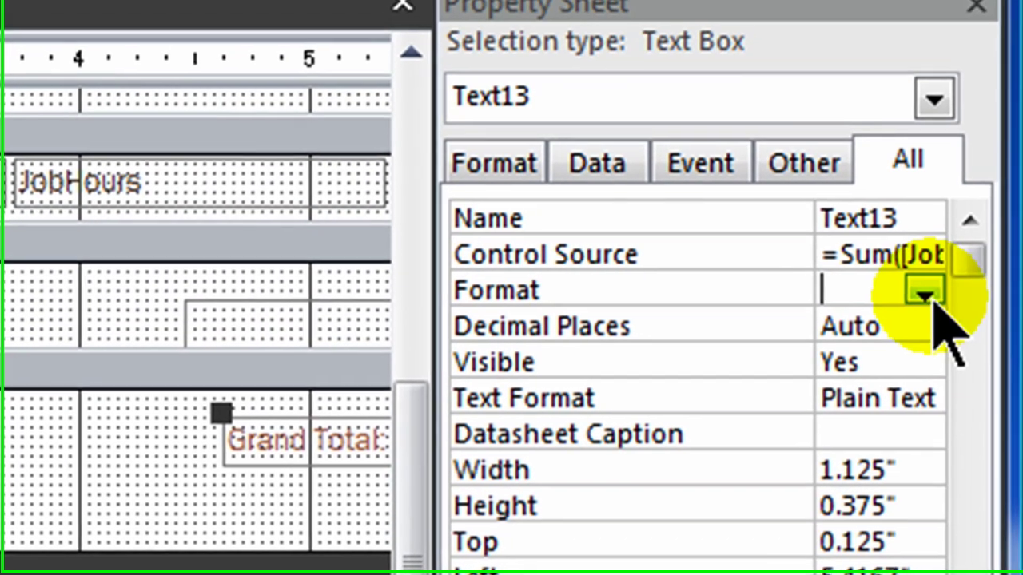
click(921, 296)
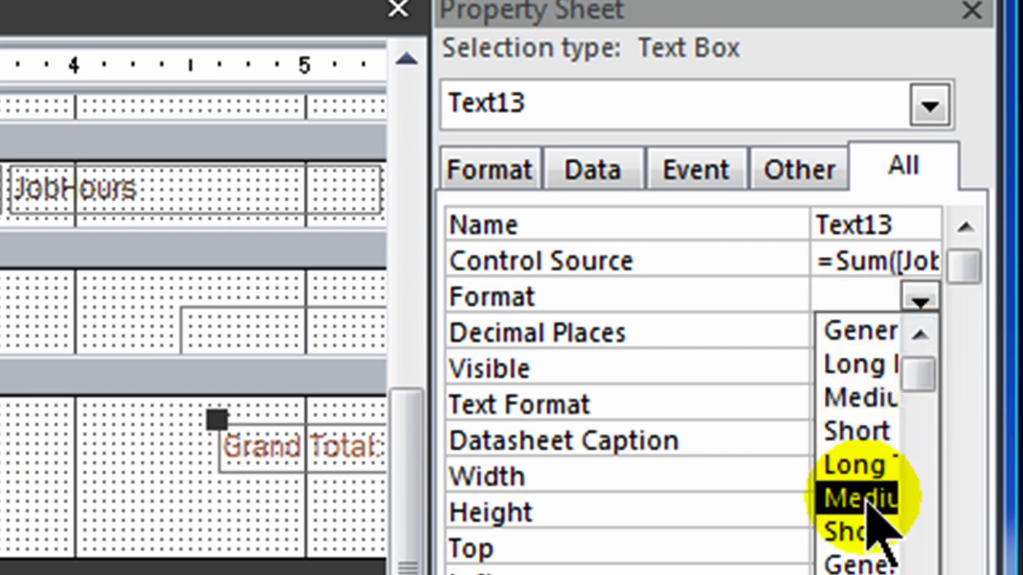
click(868, 564)
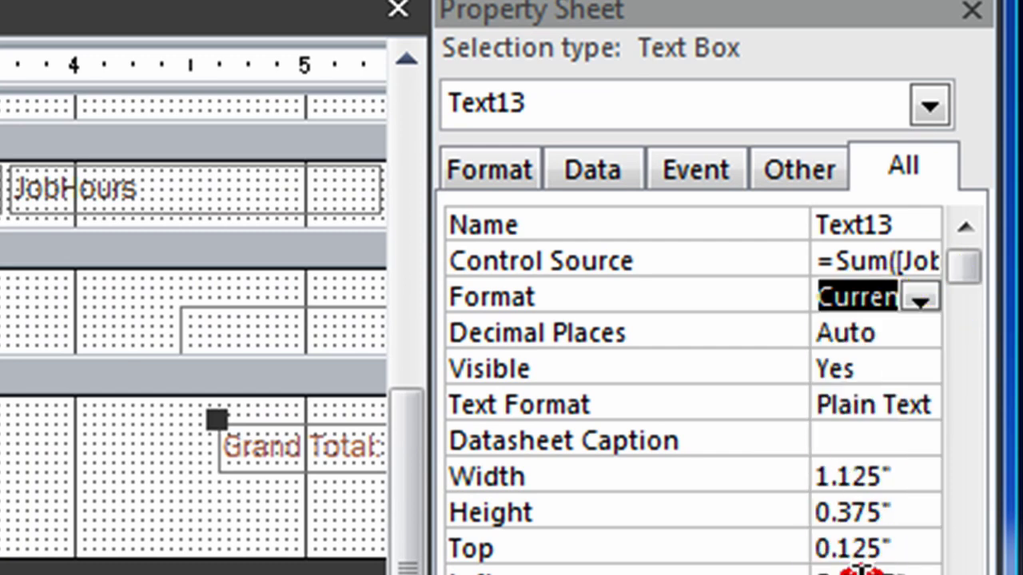
click(972, 12)
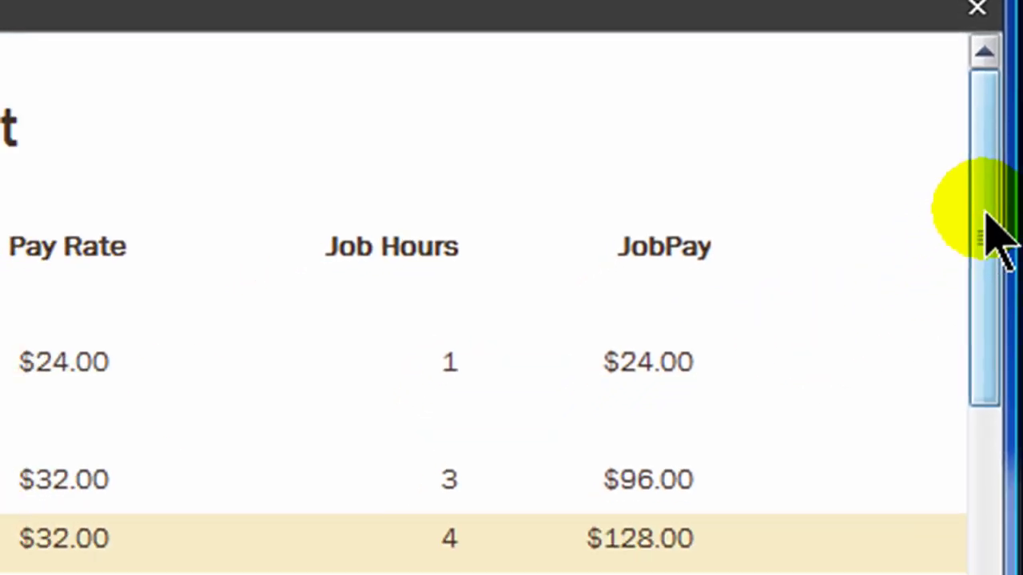
drag(987, 229, 1003, 391)
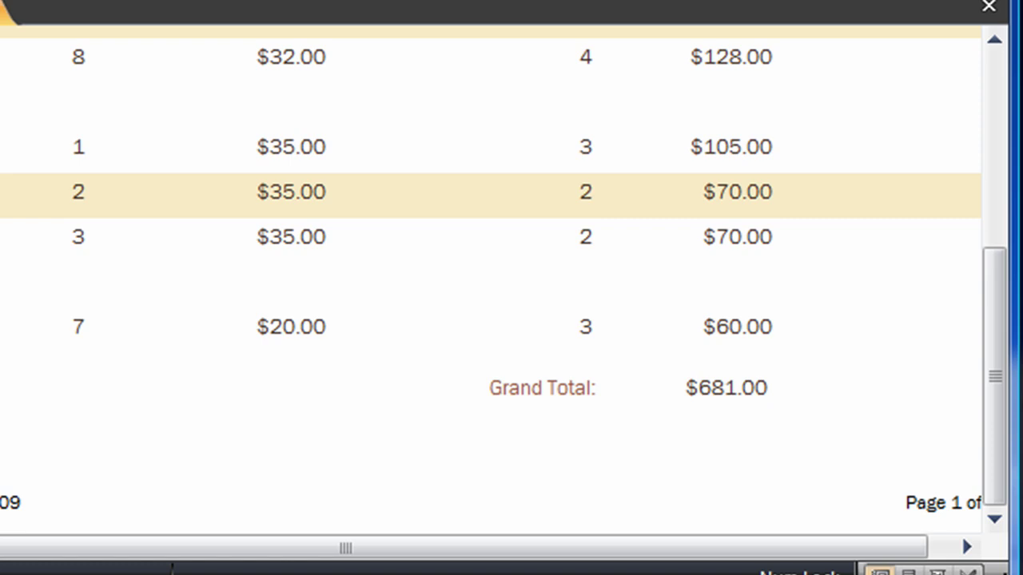
Return to Design View, expand the EmpName group's grouping options and set the group to have no footer section
click(967, 573)
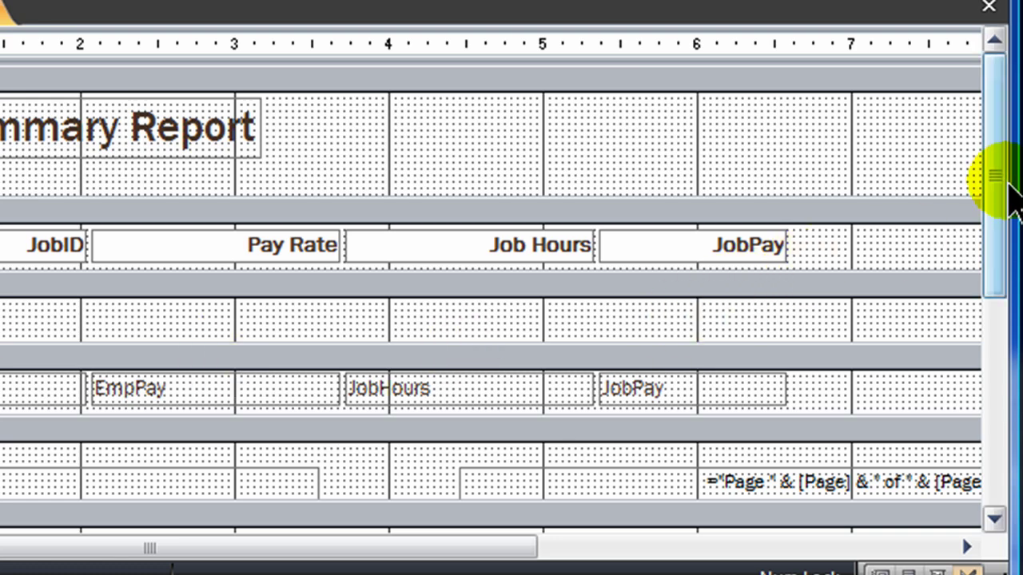
drag(995, 160, 1000, 223)
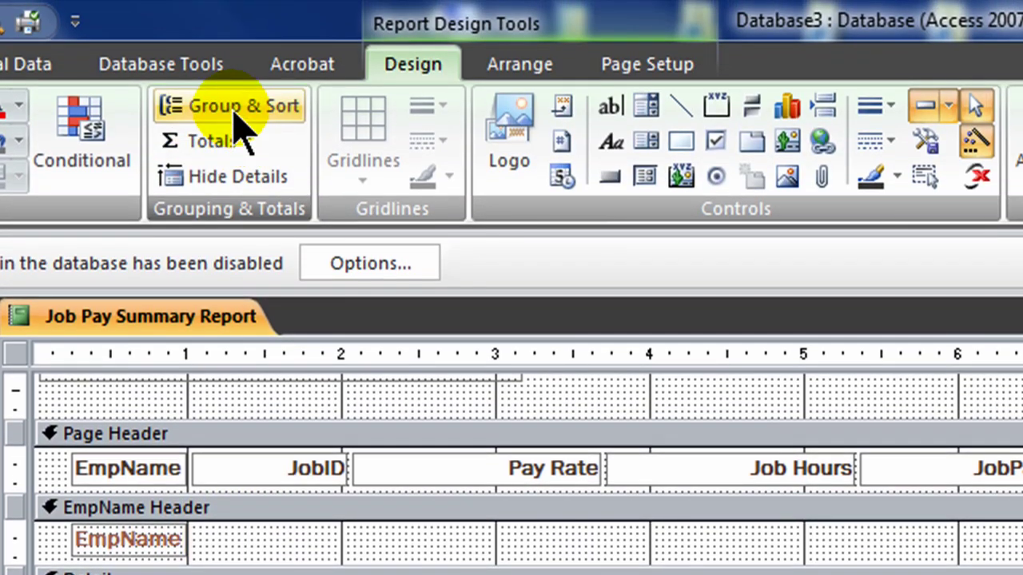
click(236, 111)
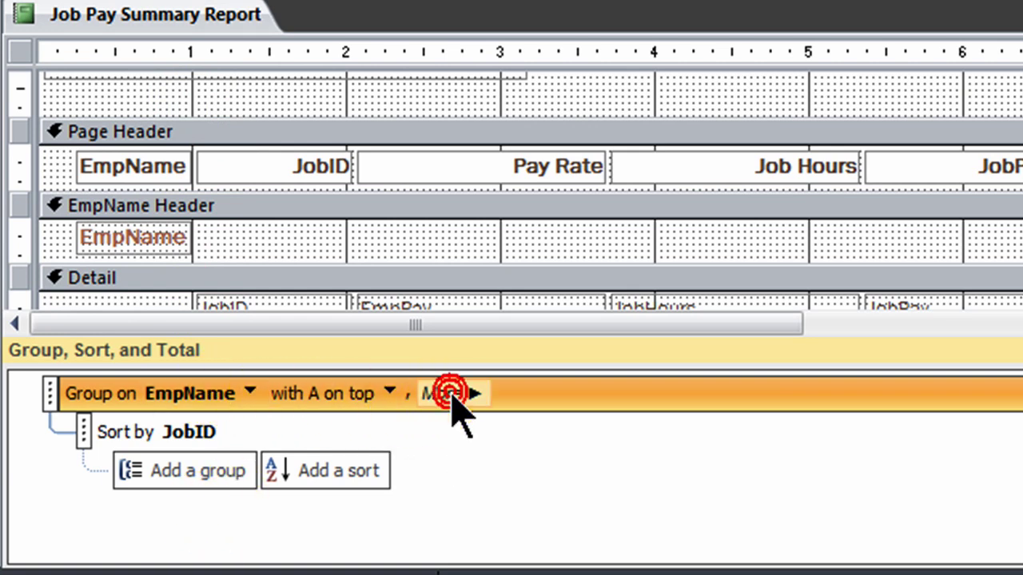
click(449, 394)
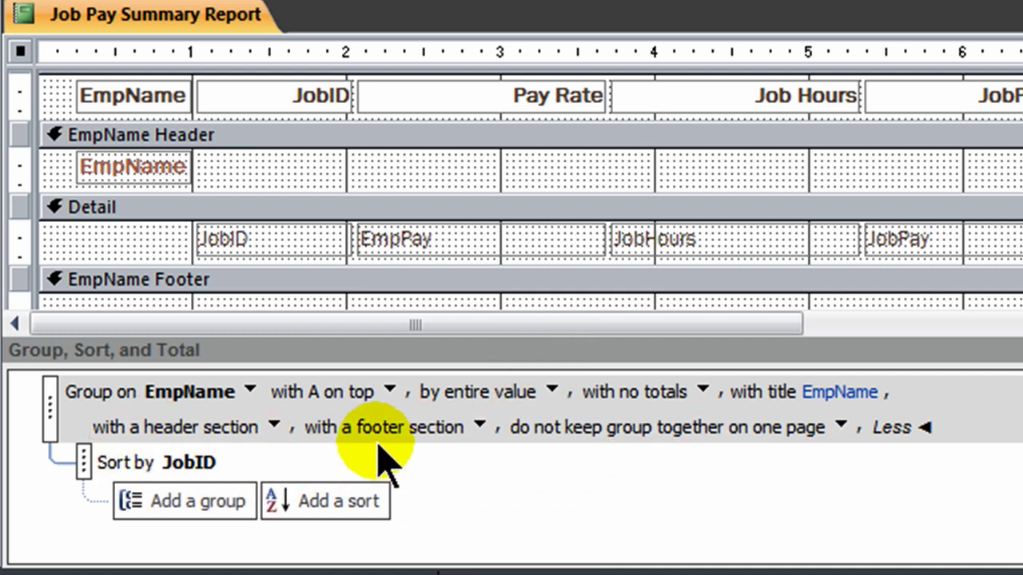
click(480, 426)
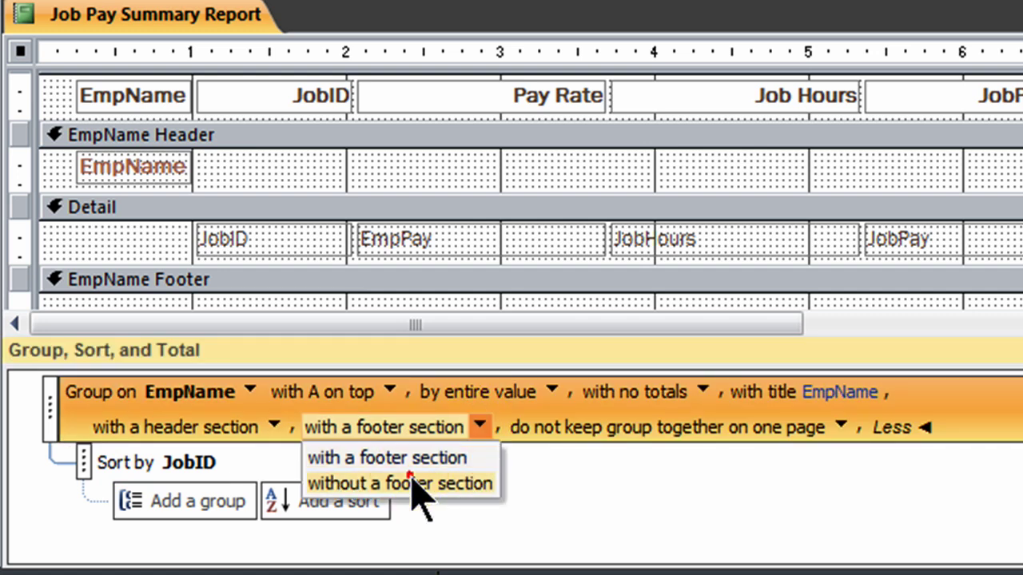
click(414, 484)
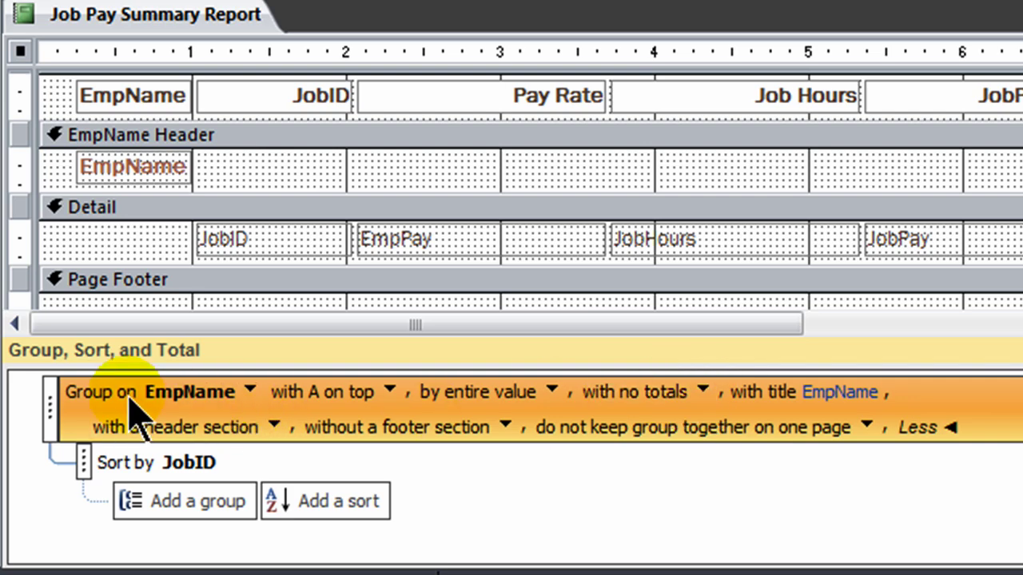
Add a Sum total on JobPay to the EmpName group and show it in the group footer
click(703, 392)
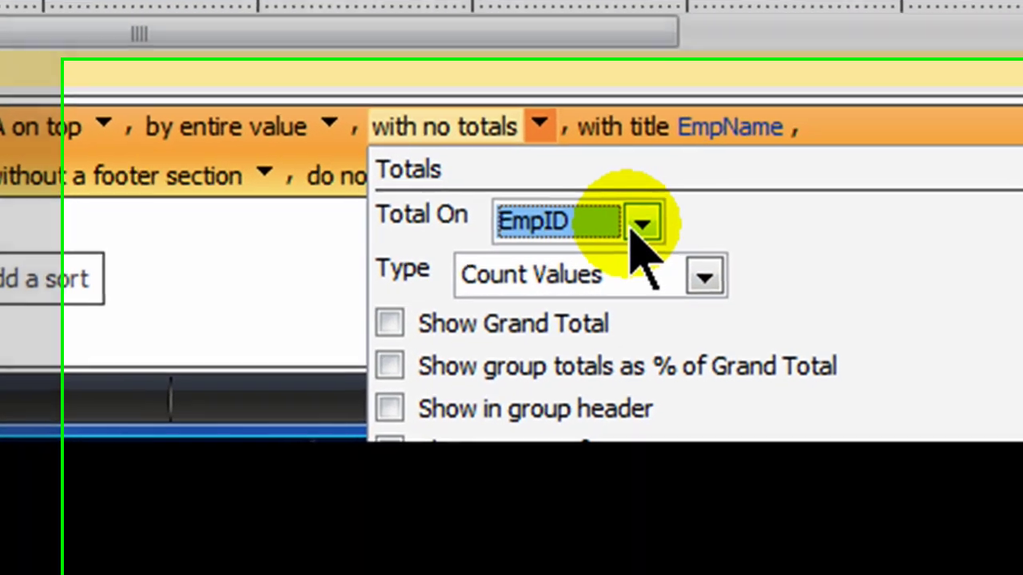
click(644, 226)
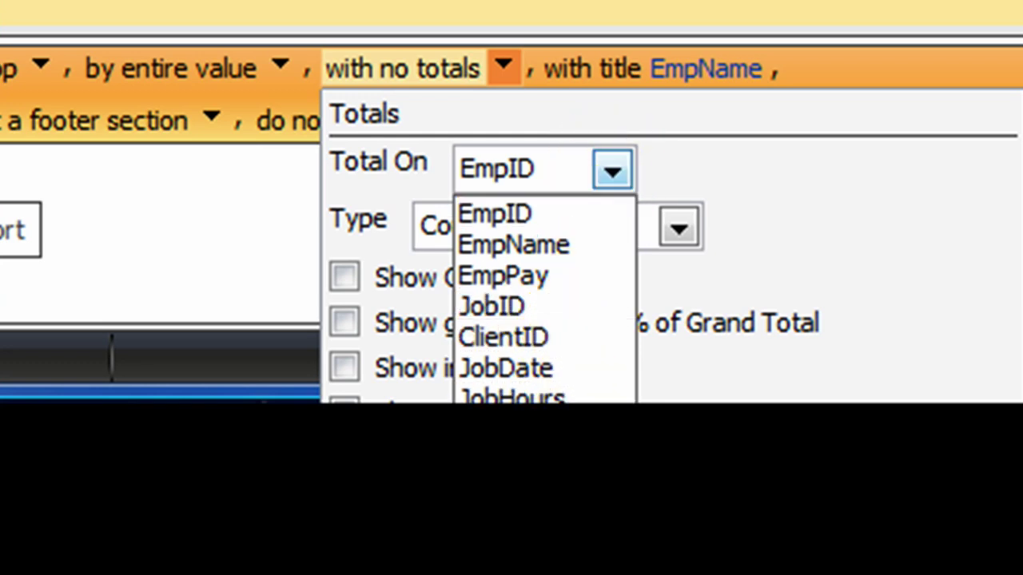
click(504, 429)
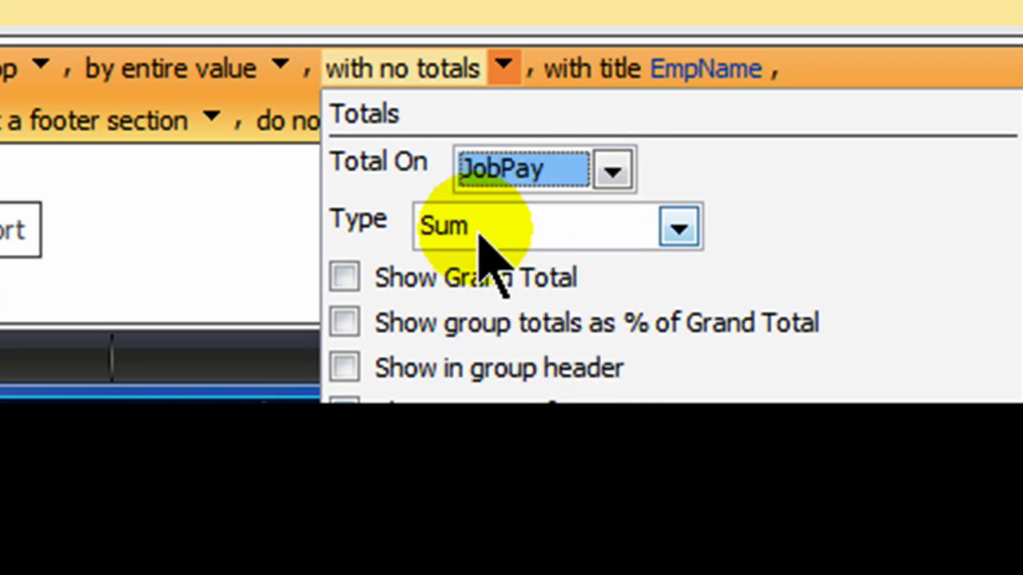
click(345, 404)
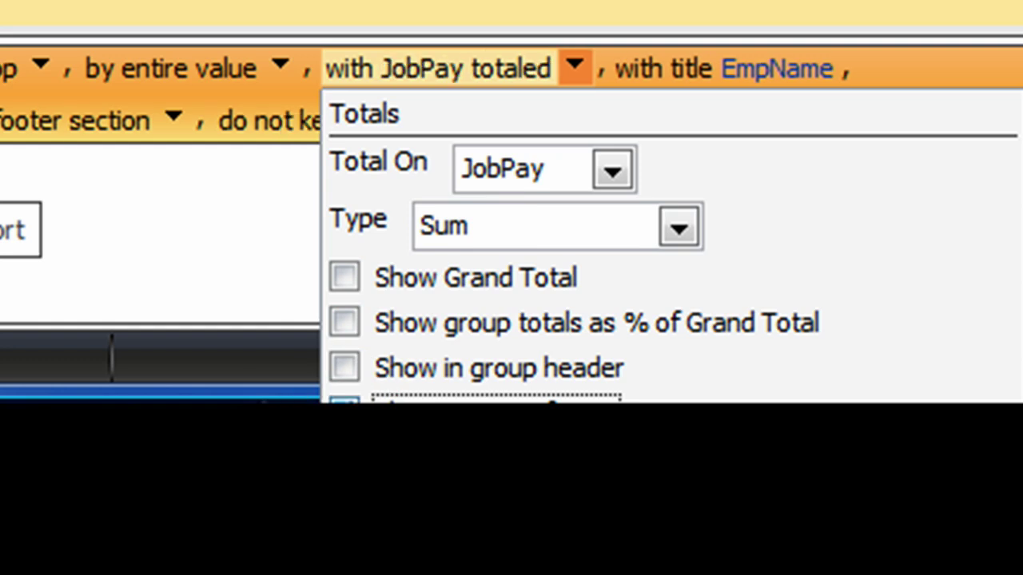
click(238, 269)
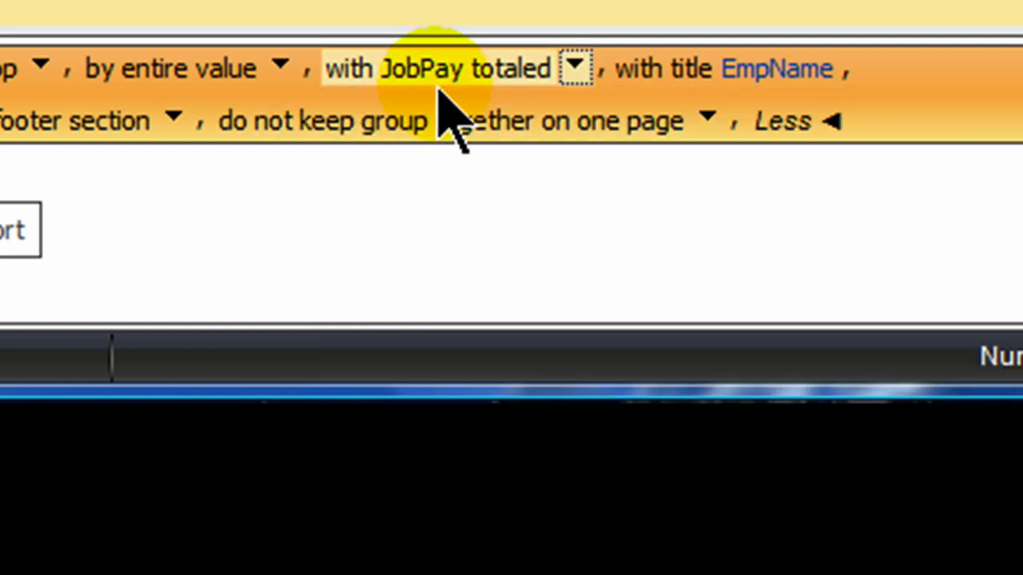
Review the EmpName group's total options, then examine the sum text boxes in the EmpName Footer and Report Footer
click(575, 68)
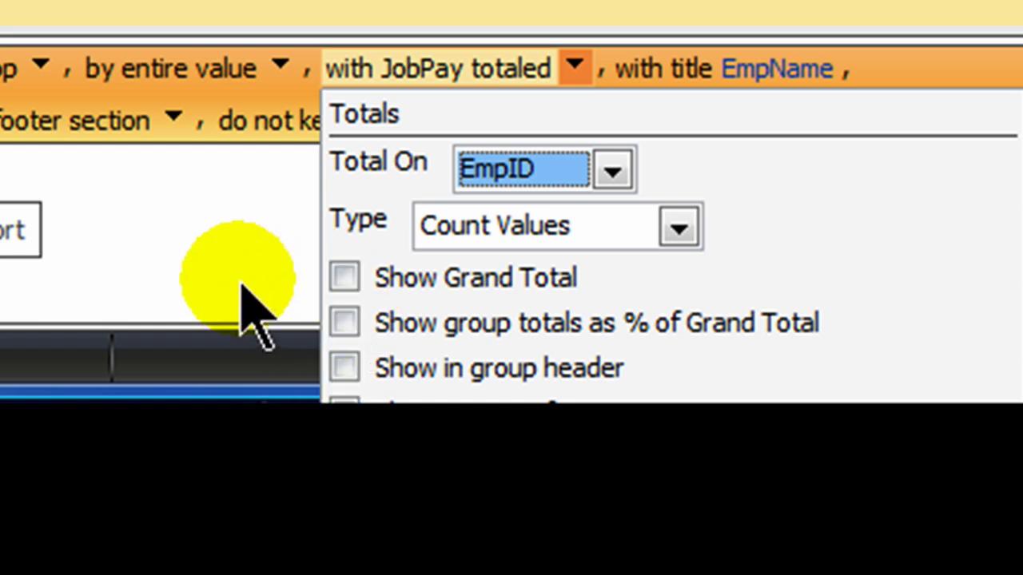
click(201, 240)
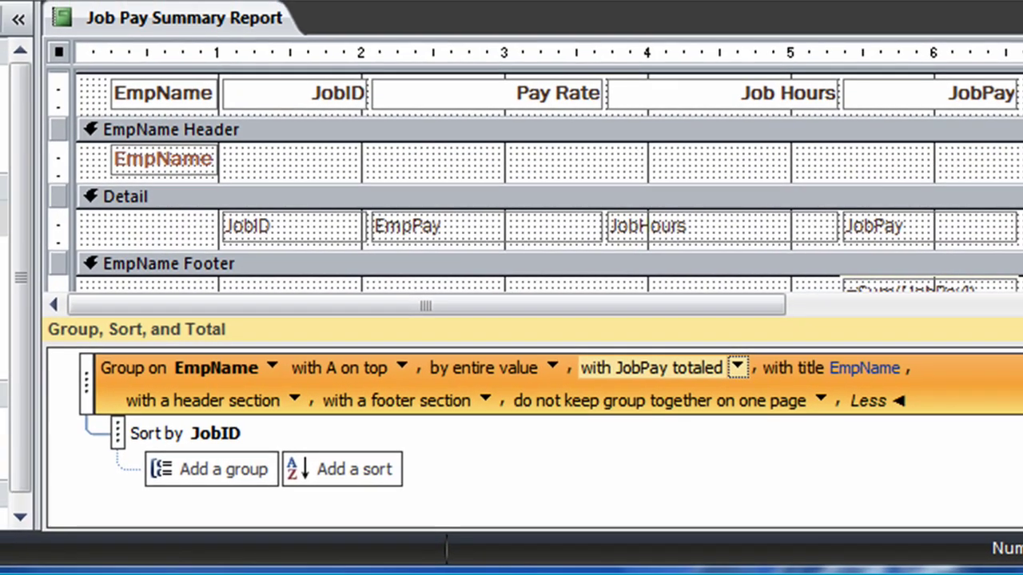
scroll(548, 181, down, 3)
scroll(548, 182, down, 1)
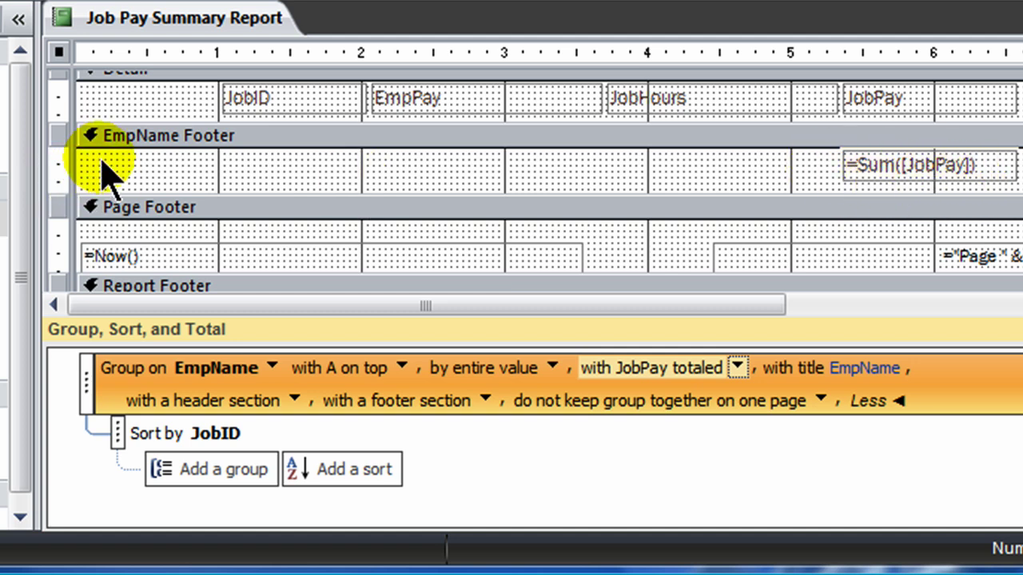
scroll(783, 176, down, 5)
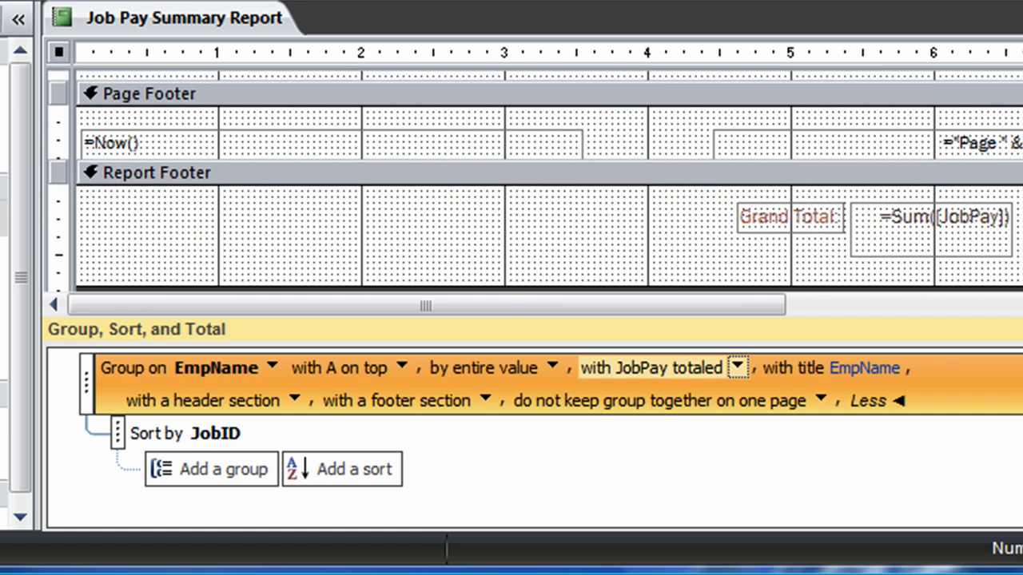
Preview the report in Report View and check the JobPay totals under each employee through to the Grand Total
scroll(802, 84, up, 5)
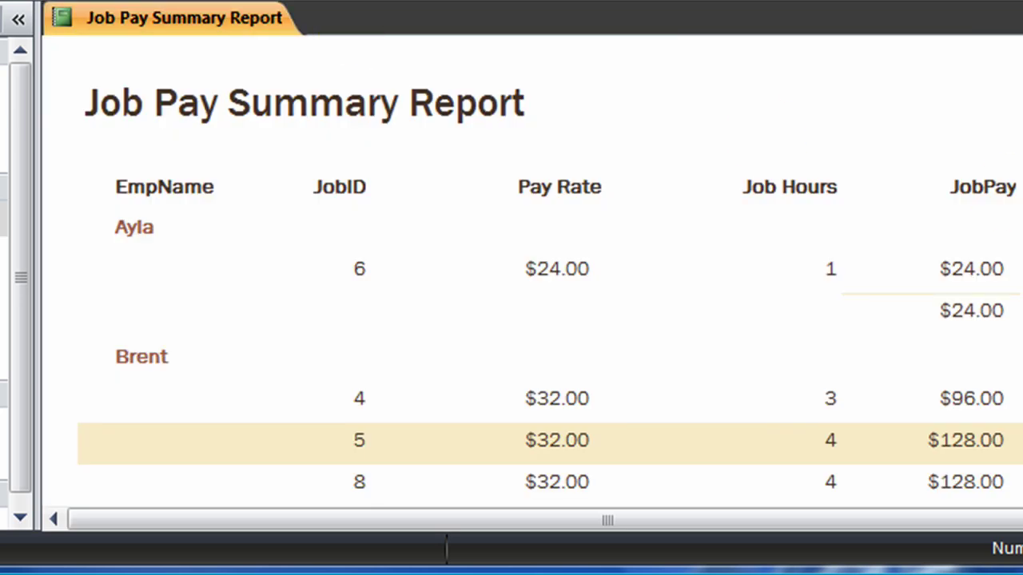
scroll(550, 291, down, 5)
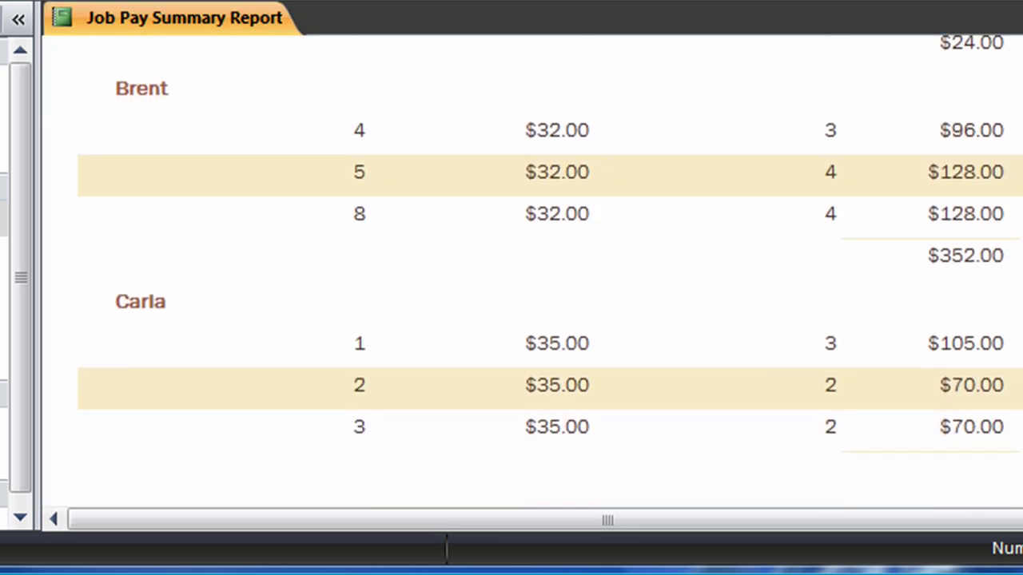
scroll(550, 292, down, 6)
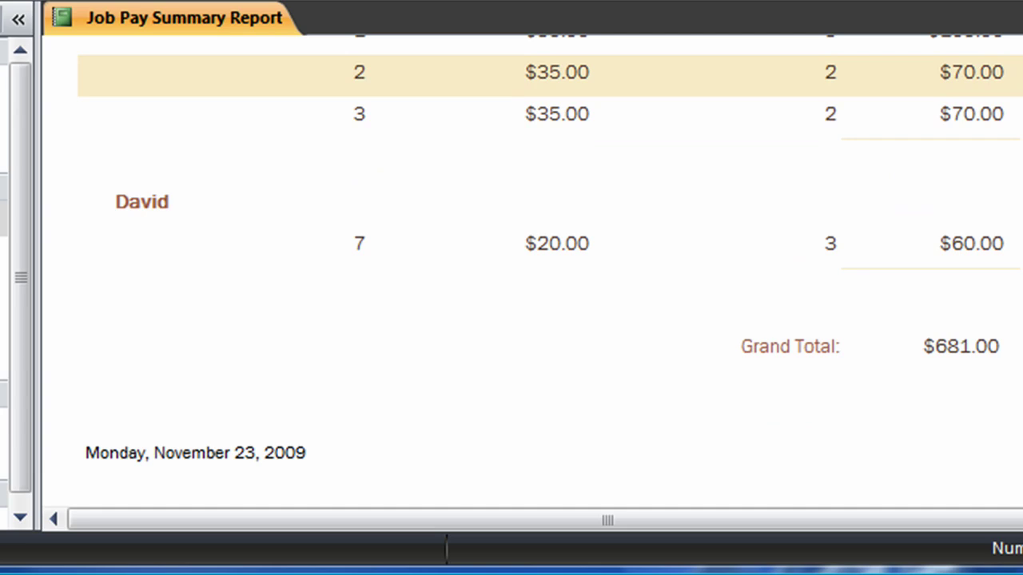